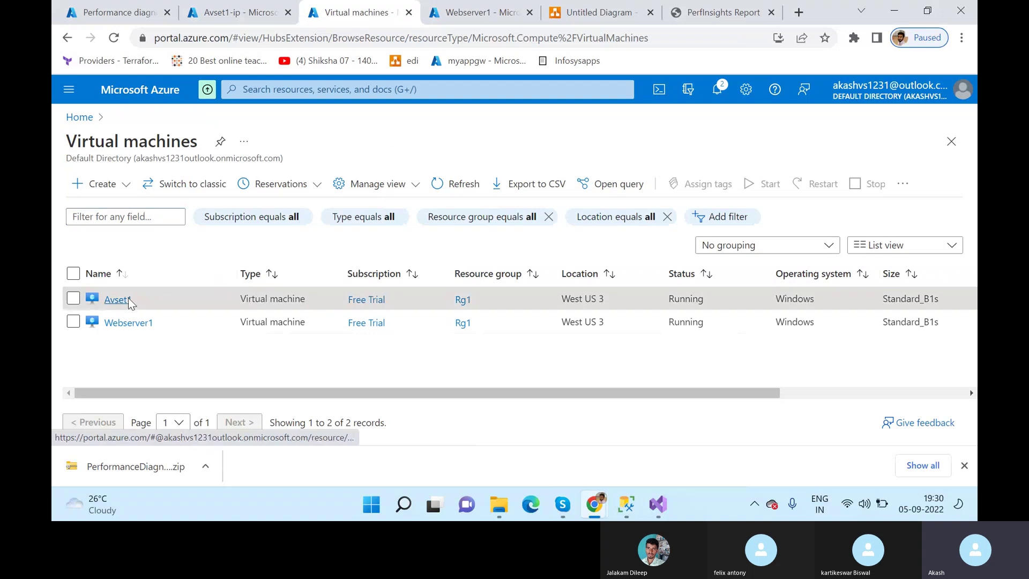
# - Open the Avset1 virtual machine's overview, and return from Avset1-ip to the Public IP addresses list in its own browser tab
pyautogui.click(127, 303)
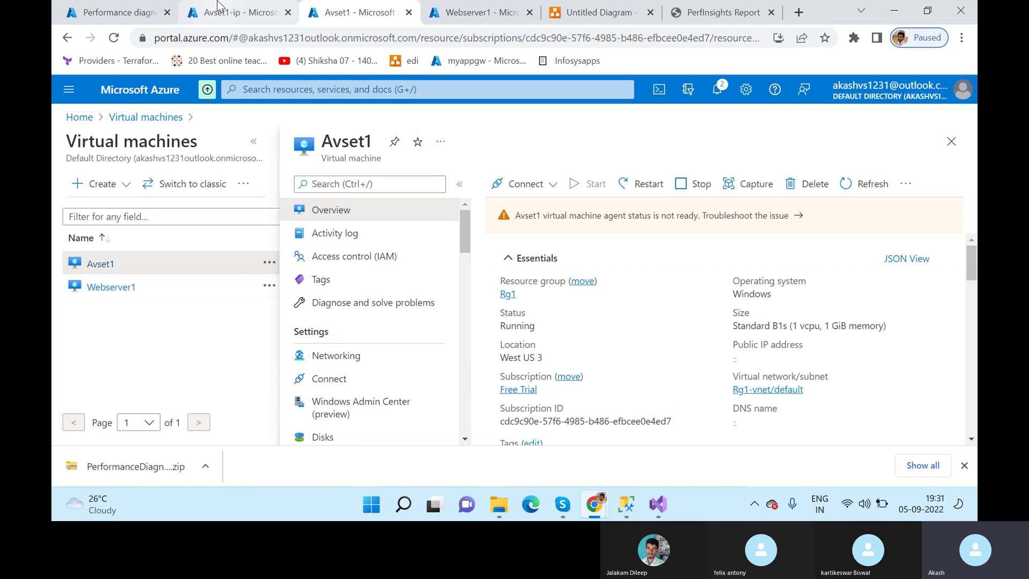
pyautogui.click(238, 12)
pyautogui.click(951, 141)
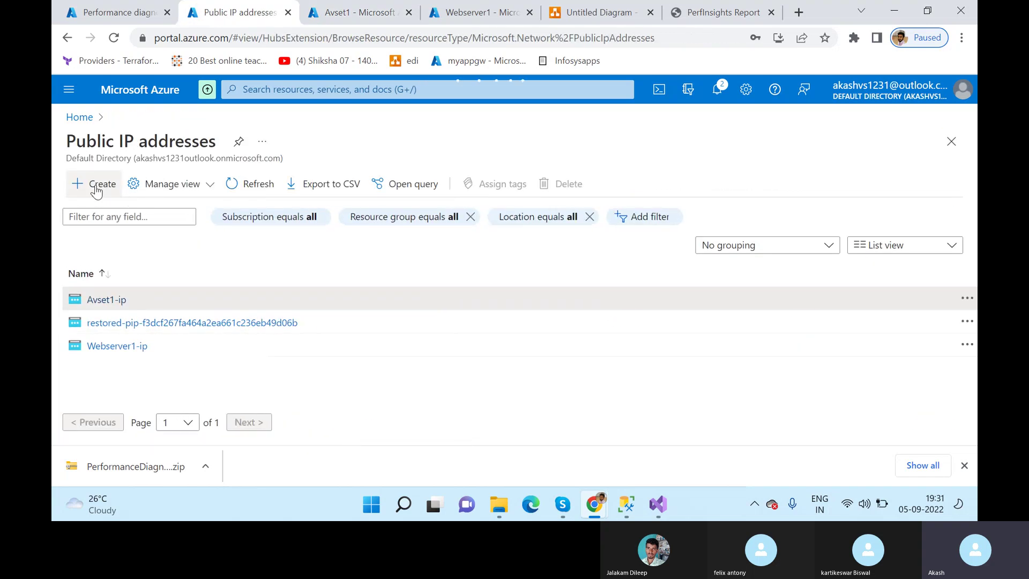
# - Start a new public IP address with the Basic SKU and name it basicPIP1
pyautogui.click(102, 185)
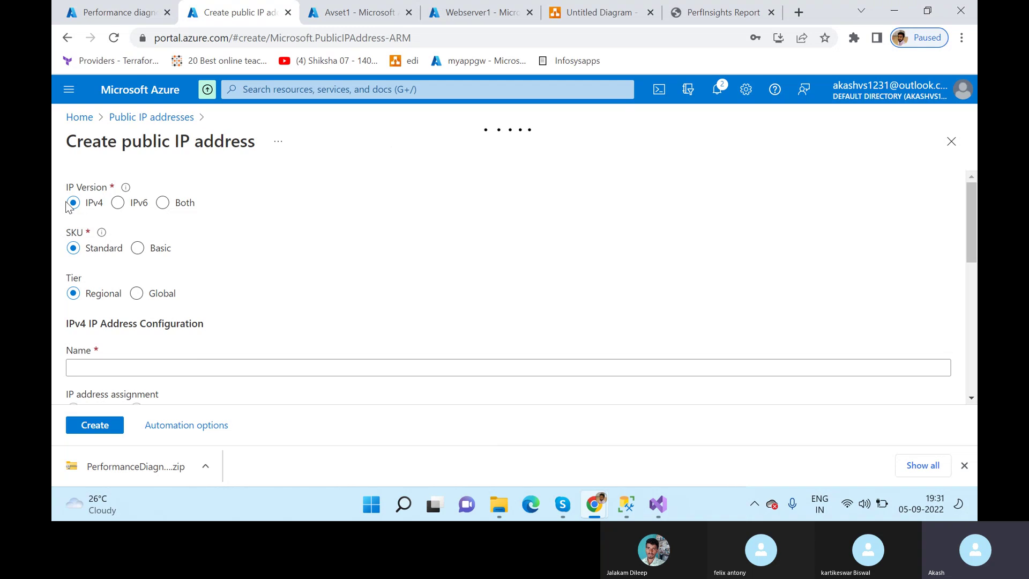
pyautogui.click(138, 248)
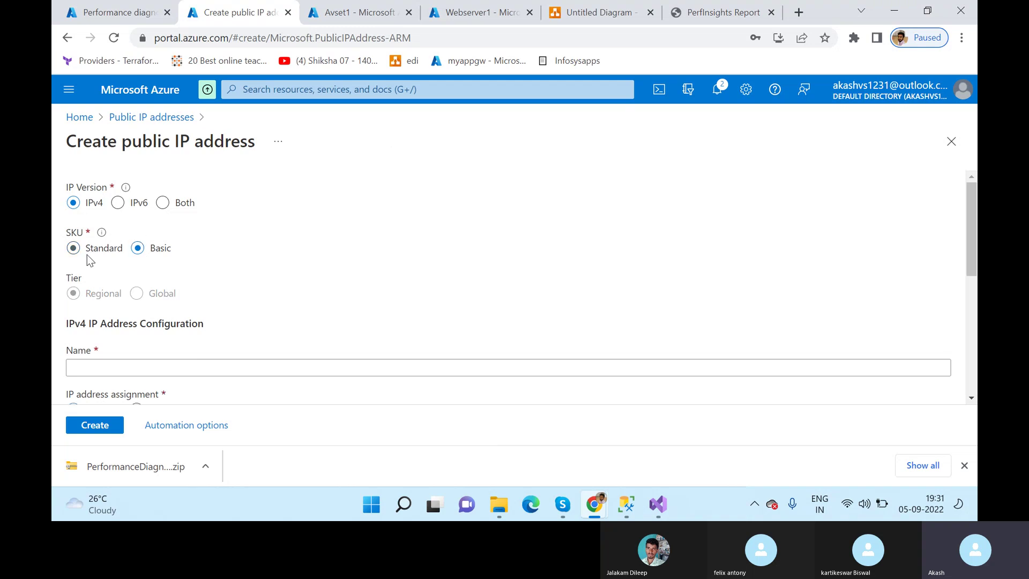
pyautogui.click(156, 362)
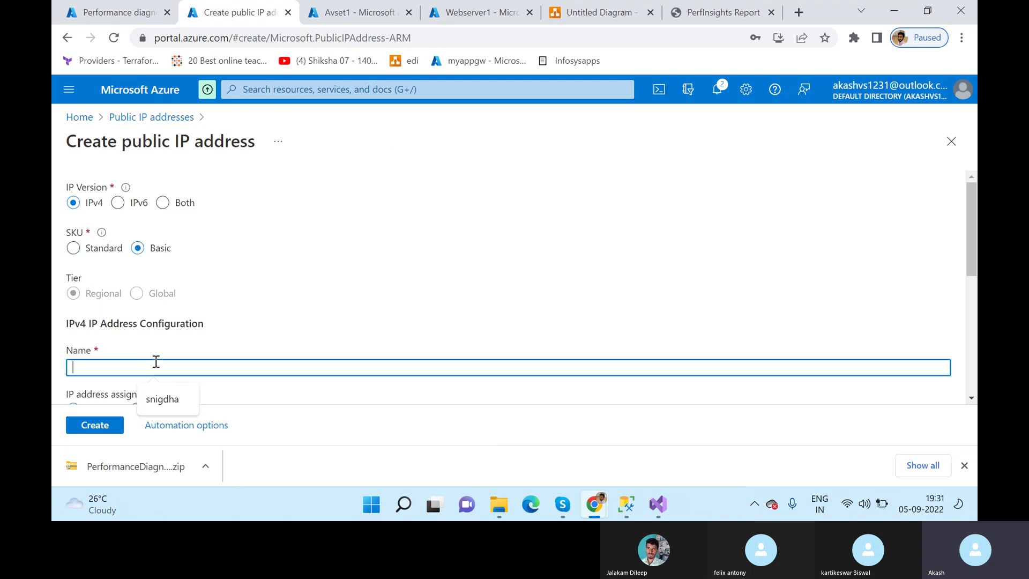
pyautogui.write('basicPIP1')
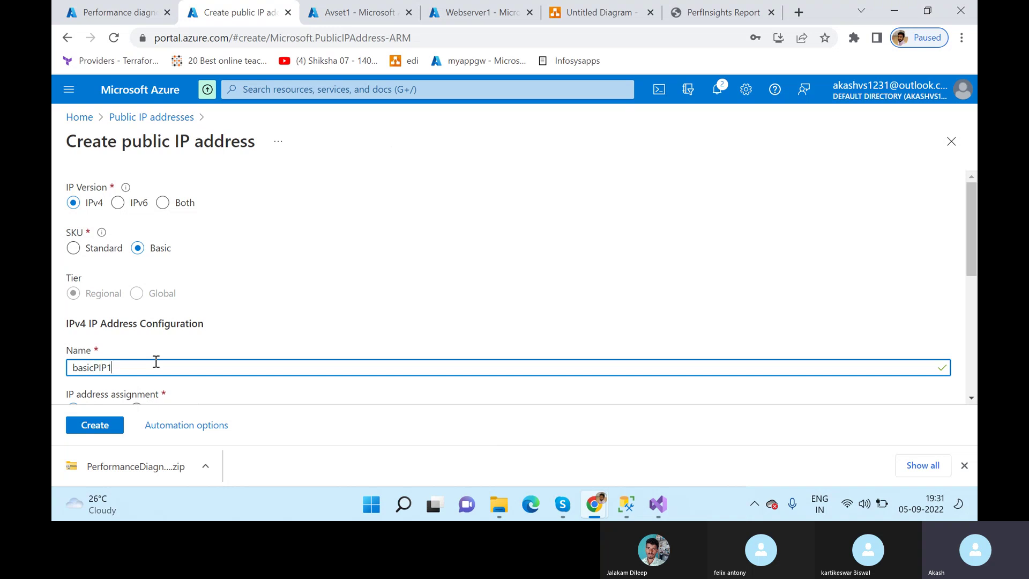
pyautogui.scroll(-3, 156, 361)
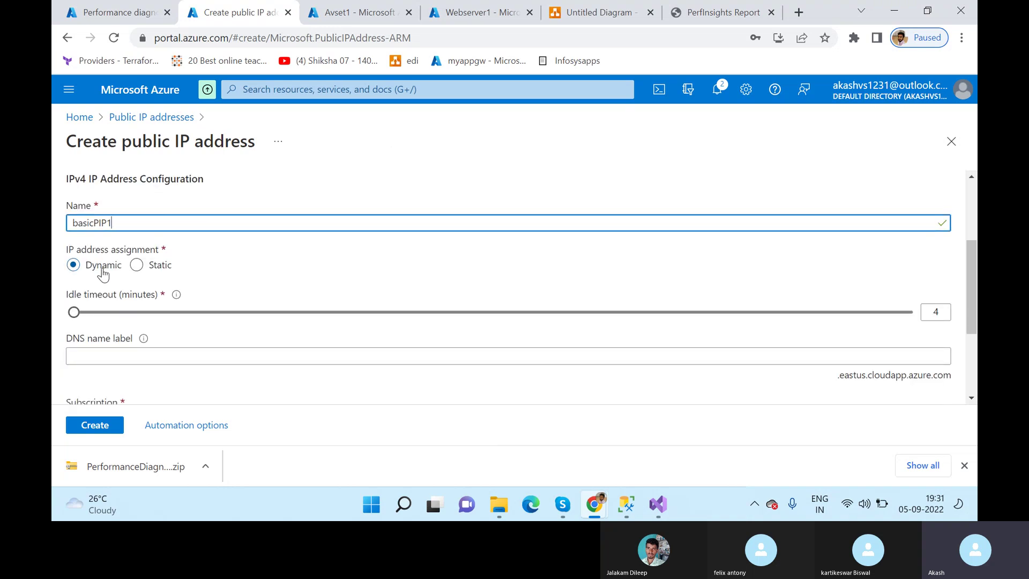
pyautogui.scroll(-3, 127, 297)
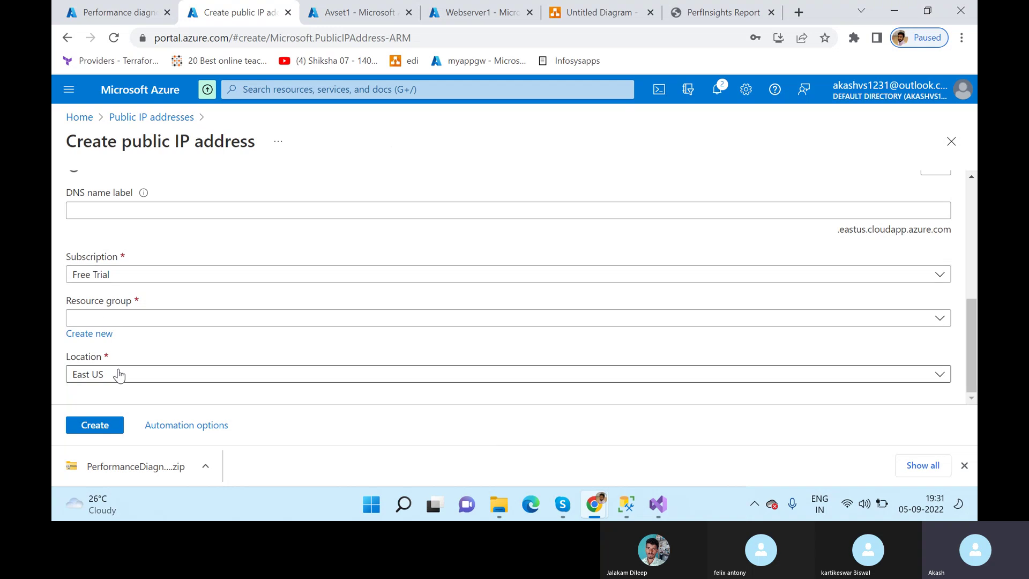
# - Set the location to West US 3 and the resource group to Rg1, and try to create the public IP address
pyautogui.click(119, 376)
pyautogui.scroll(-10, 161, 317)
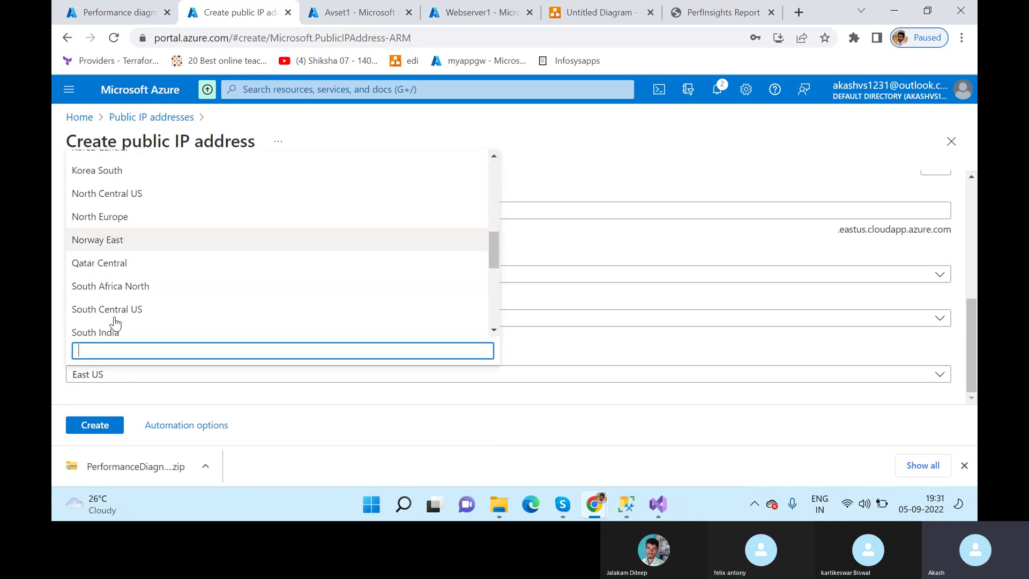
pyautogui.scroll(-3, 131, 298)
pyautogui.click(126, 328)
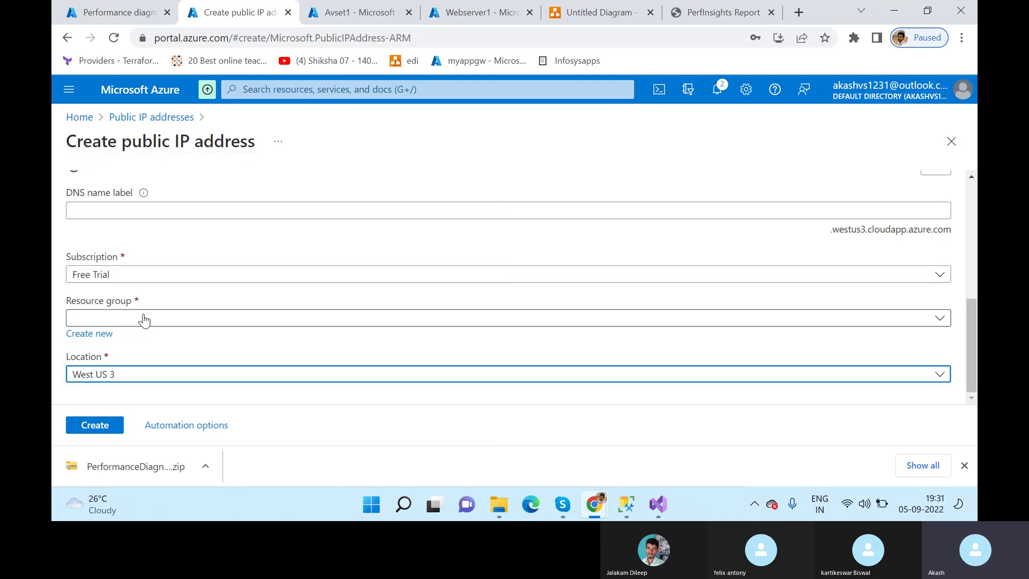
pyautogui.click(145, 319)
pyautogui.click(131, 247)
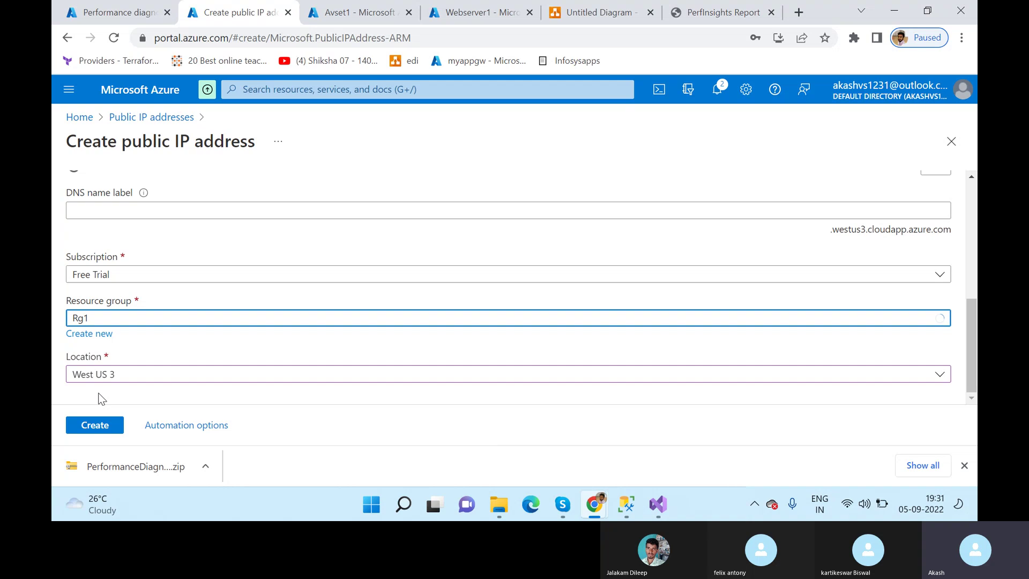
pyautogui.click(104, 428)
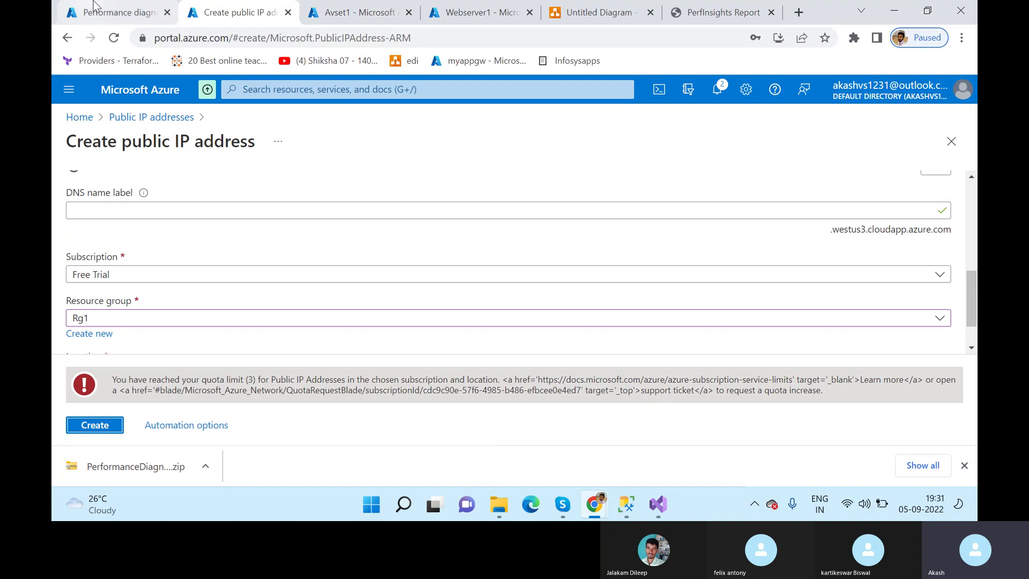
# - Find the Public IP addresses service from the Webserver1 browser tab and open its list
pyautogui.click(354, 12)
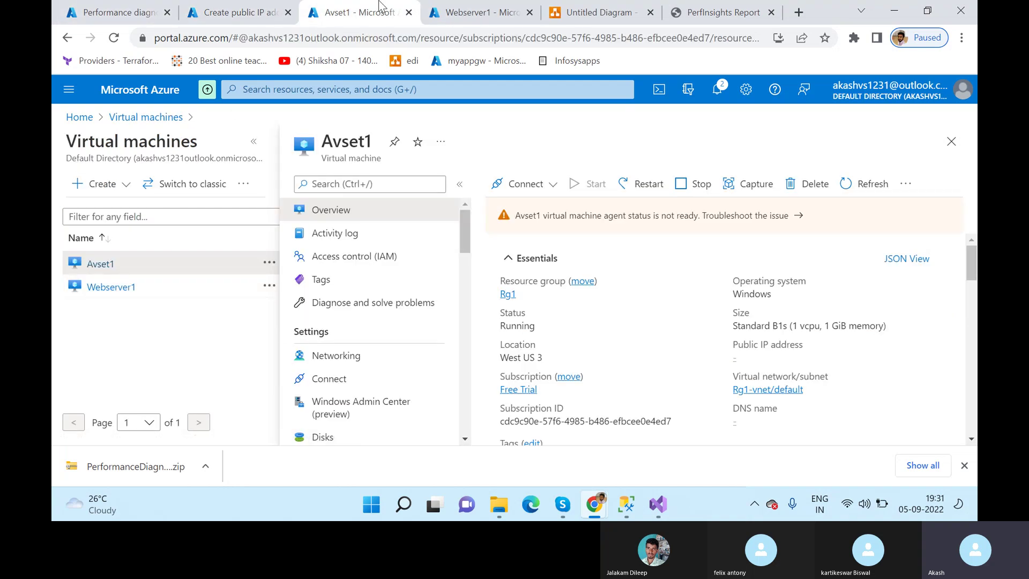
pyautogui.click(434, 12)
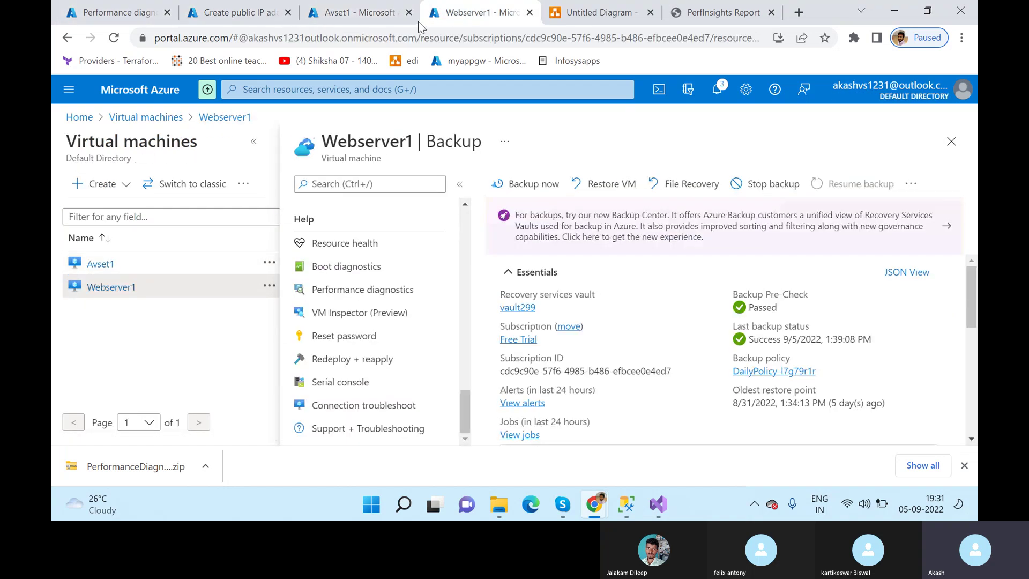
pyautogui.click(264, 90)
pyautogui.write('P')
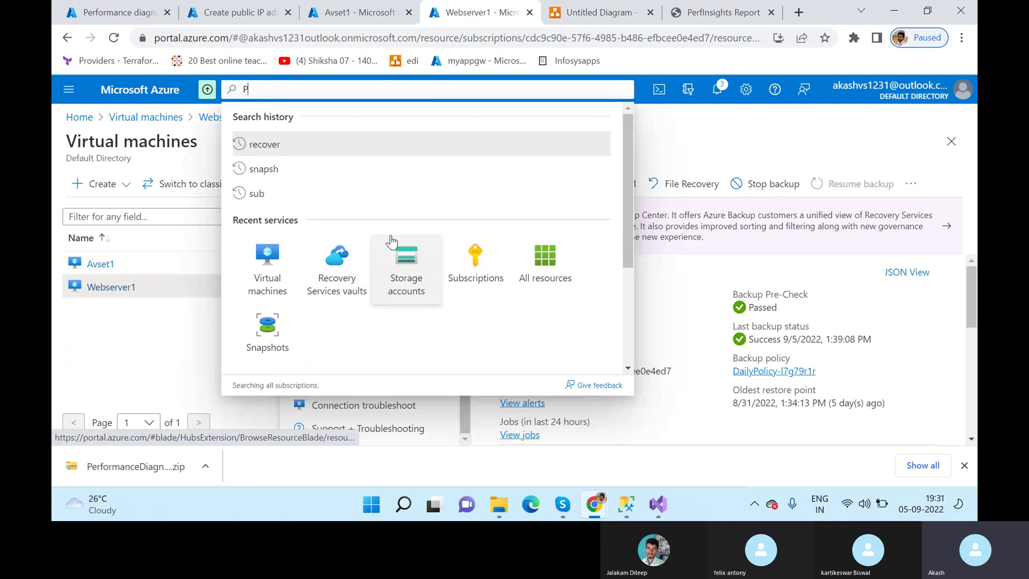
pyautogui.write('ubli')
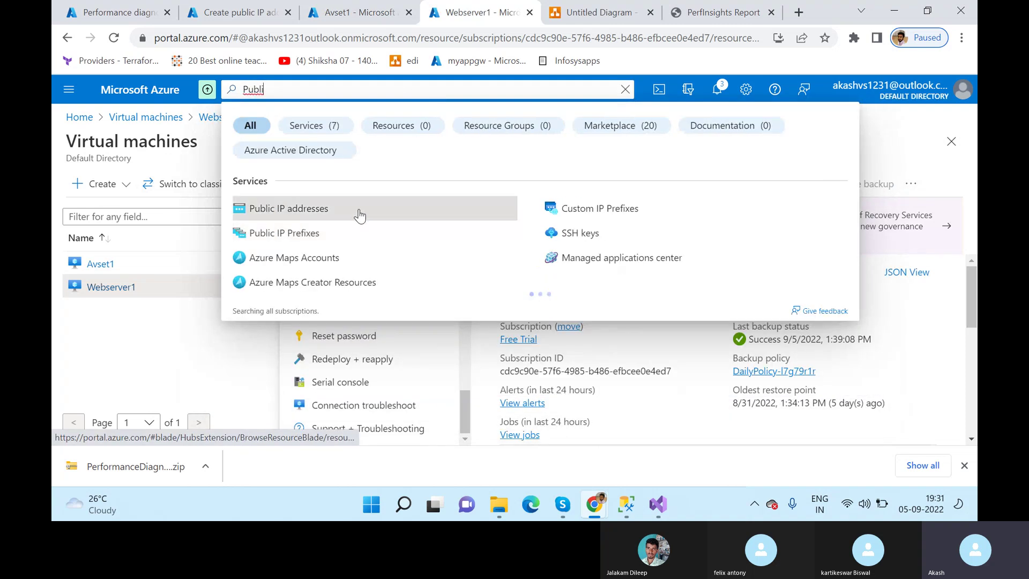
pyautogui.click(362, 214)
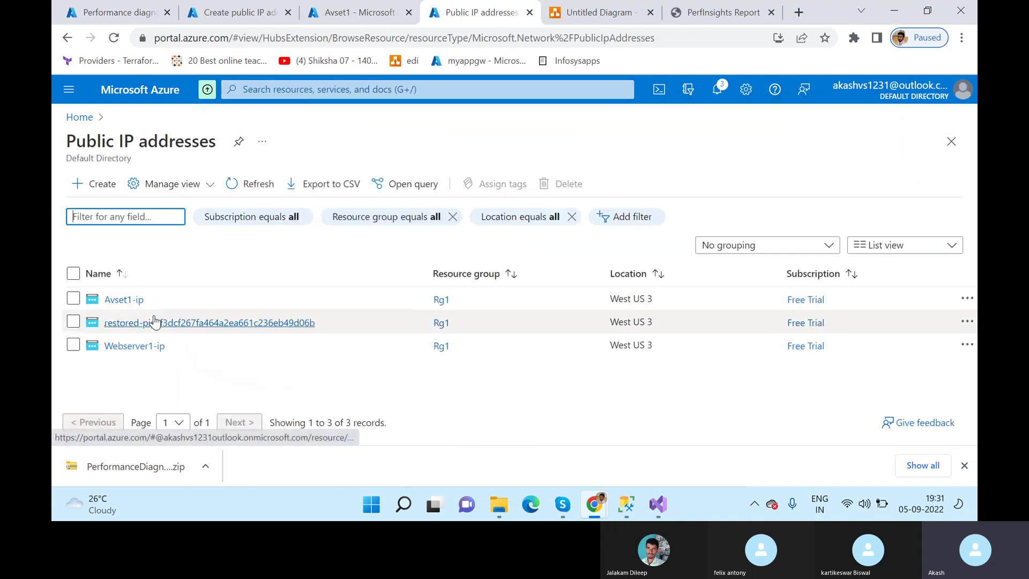
# - Delete the Avset1-ip public IP address, confirming the deletion
pyautogui.click(123, 300)
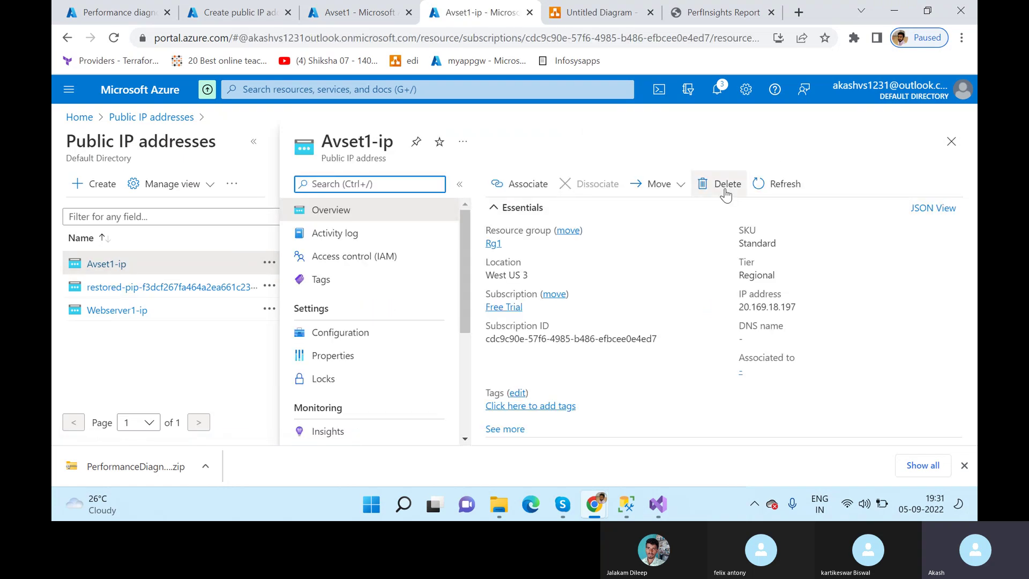
pyautogui.click(721, 184)
pyautogui.click(523, 263)
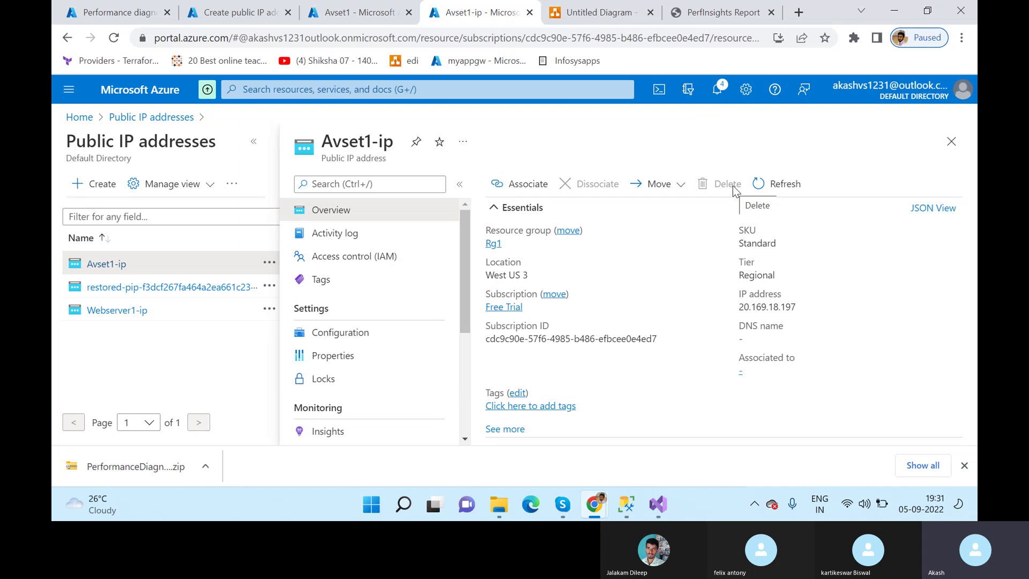
pyautogui.click(405, 7)
pyautogui.click(432, 16)
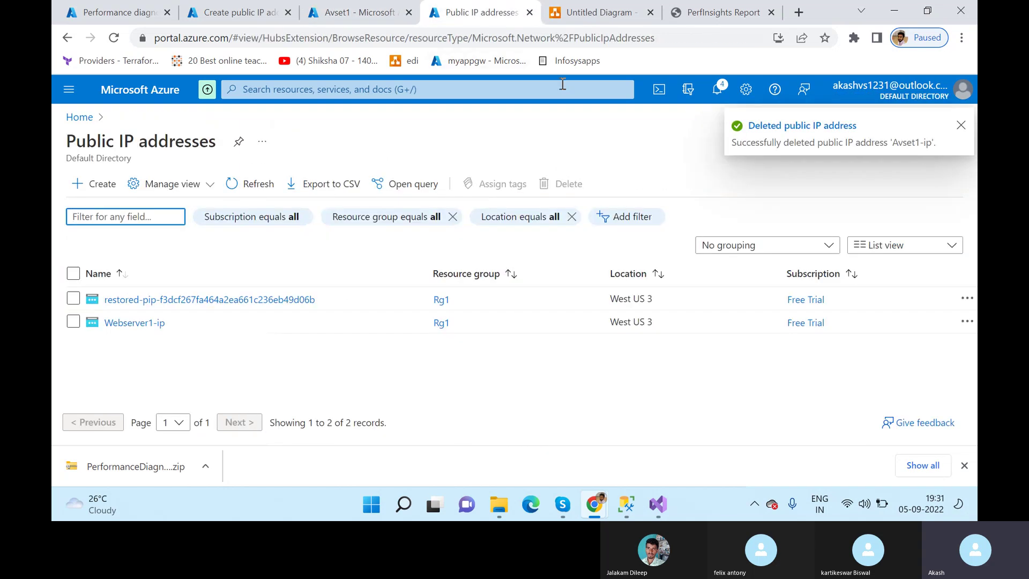
# - Try again to create basicPIP1 from the already filled-in form, and go back to the Public IP addresses list
pyautogui.click(284, 7)
pyautogui.click(111, 427)
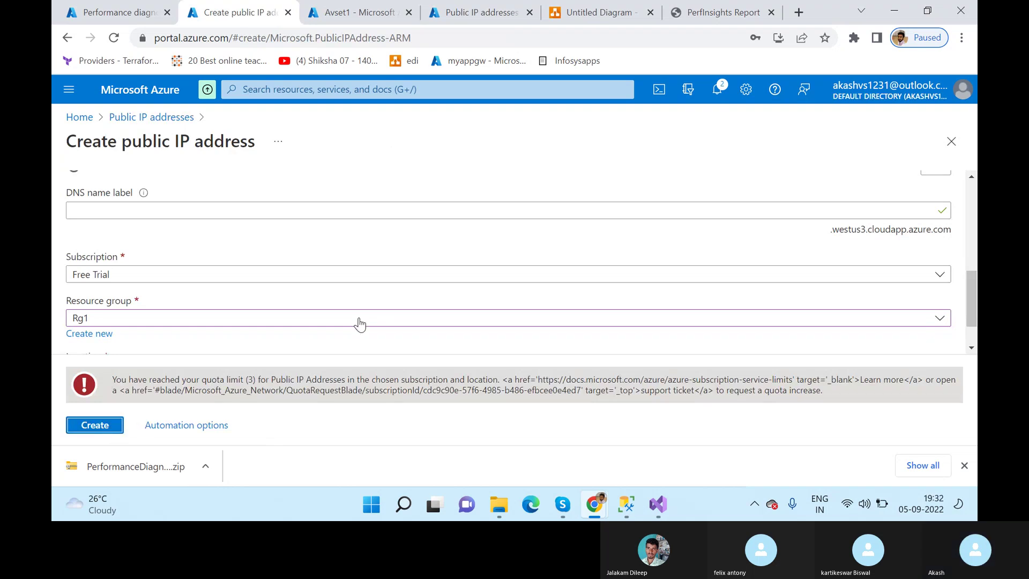
pyautogui.click(102, 428)
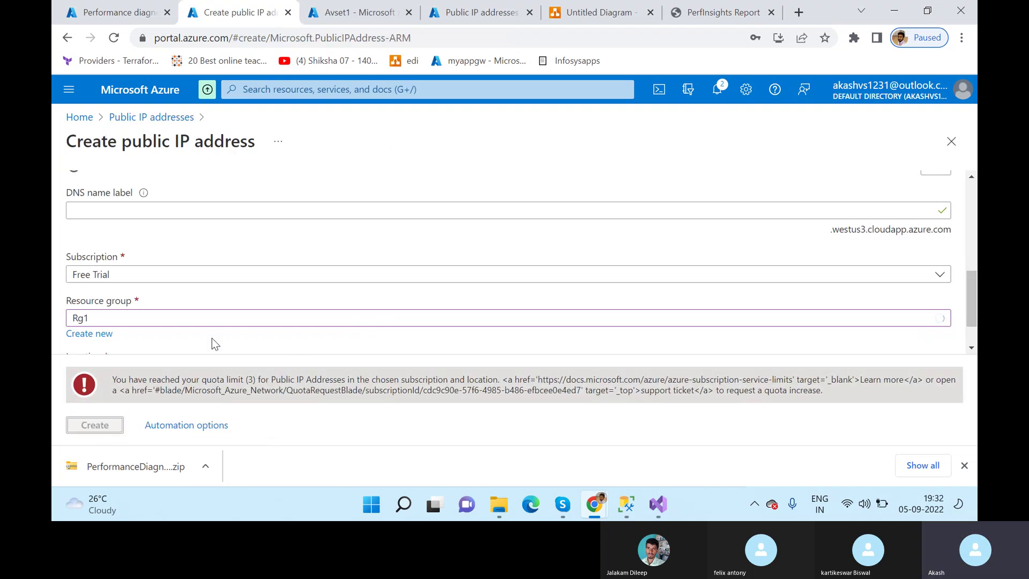
pyautogui.scroll(5, 214, 336)
pyautogui.click(157, 118)
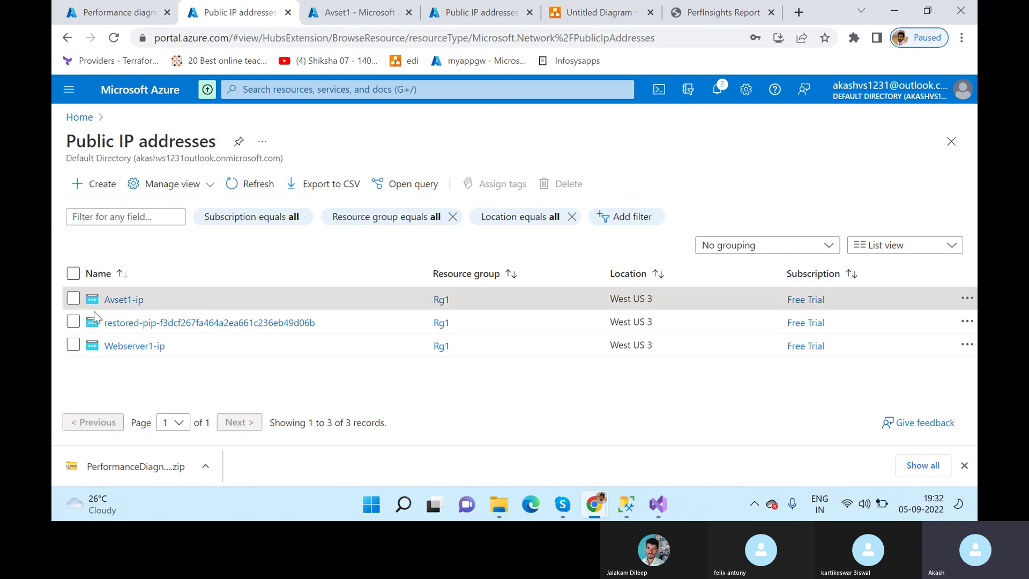
# - Start another new public IP address named BasicPIP1 and assign it to resource group Rg1
pyautogui.click(91, 184)
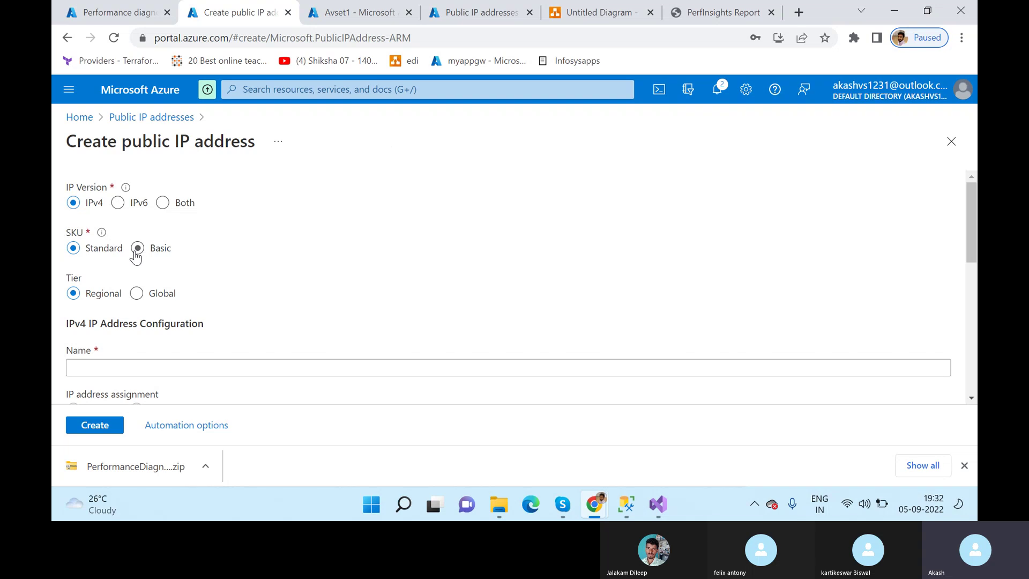
pyautogui.scroll(-1, 136, 257)
pyautogui.click(118, 295)
pyautogui.write('BasicPIP1')
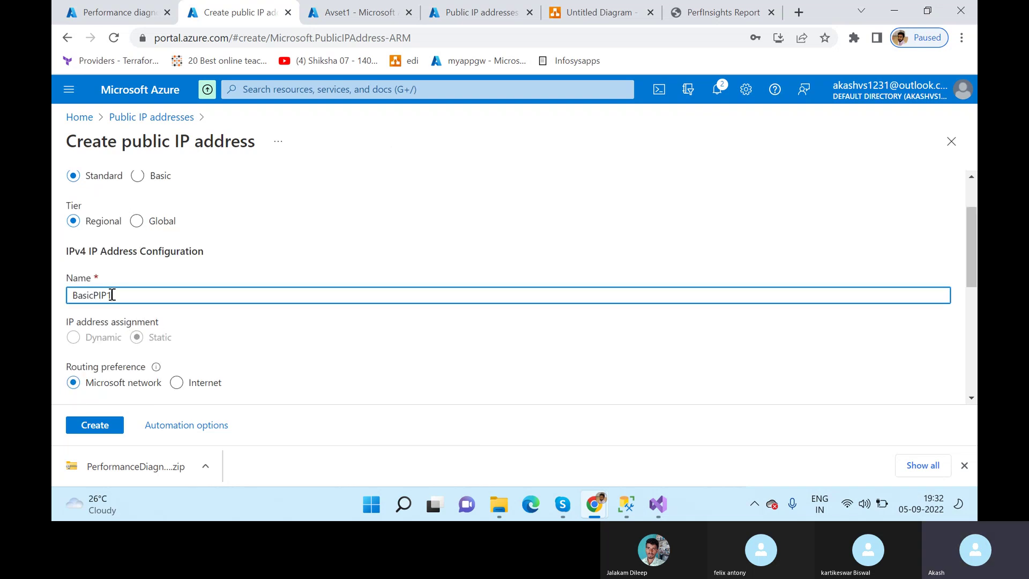
pyautogui.scroll(-4, 112, 295)
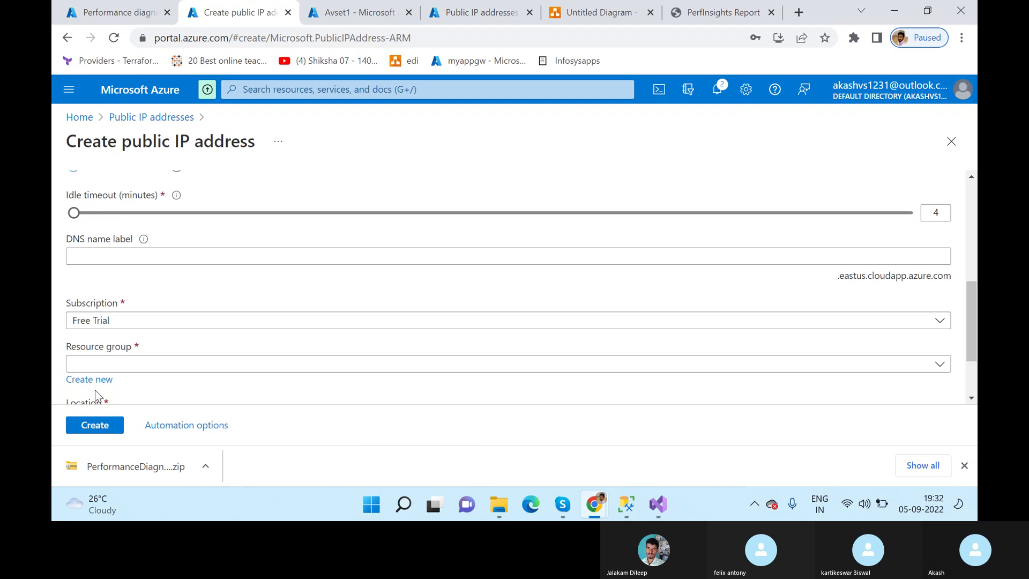
pyautogui.scroll(-2, 127, 336)
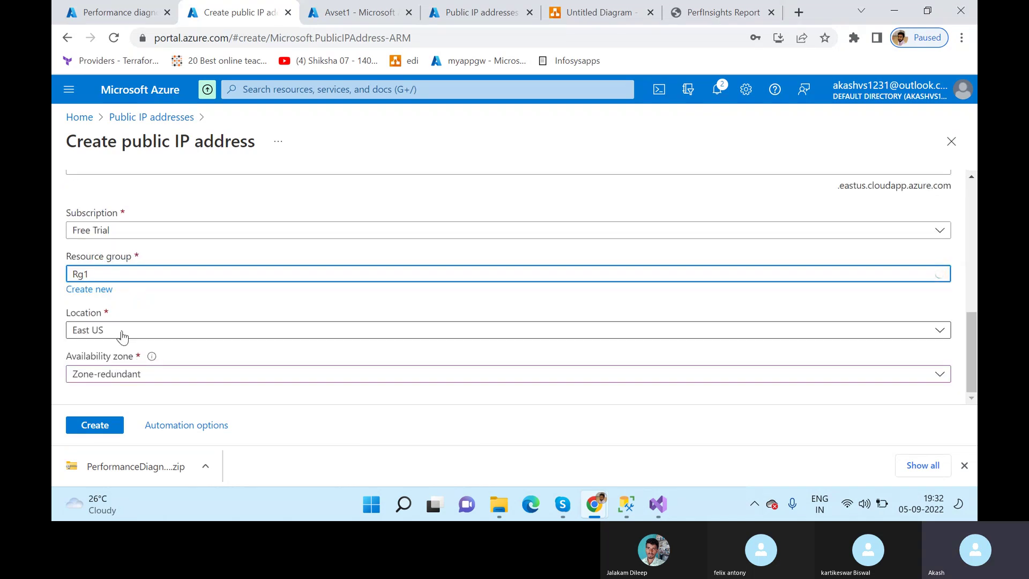
# - Set the location of BasicPIP1 to West US 3 and try to create the address
pyautogui.click(126, 333)
pyautogui.scroll(-5, 175, 245)
pyautogui.scroll(-4, 175, 245)
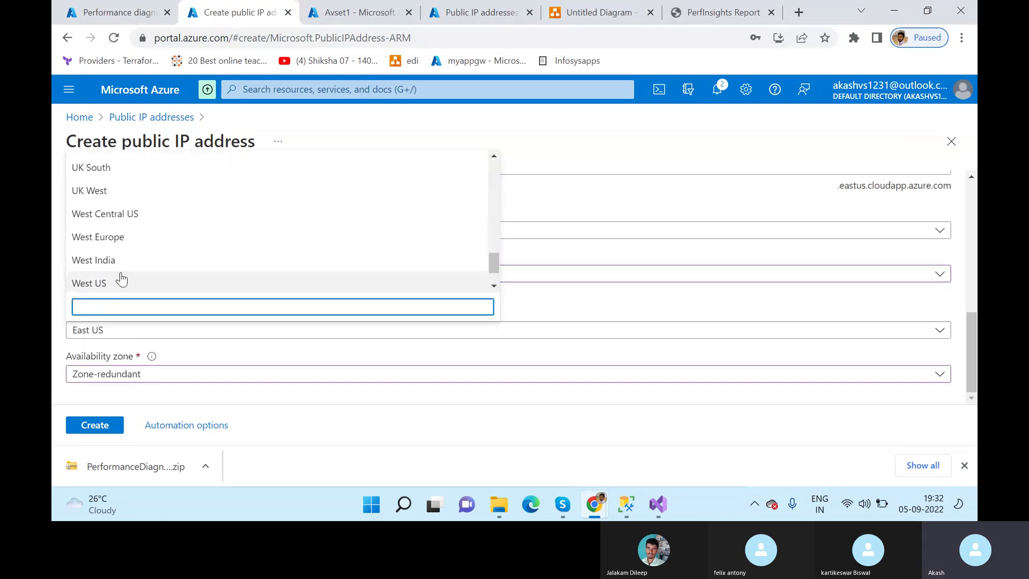
pyautogui.click(123, 279)
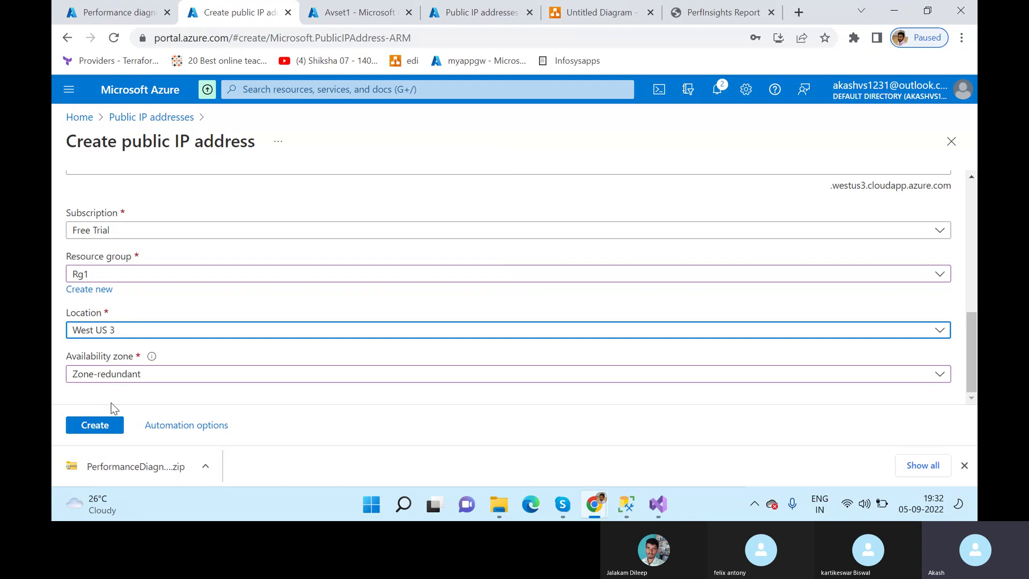
pyautogui.click(101, 425)
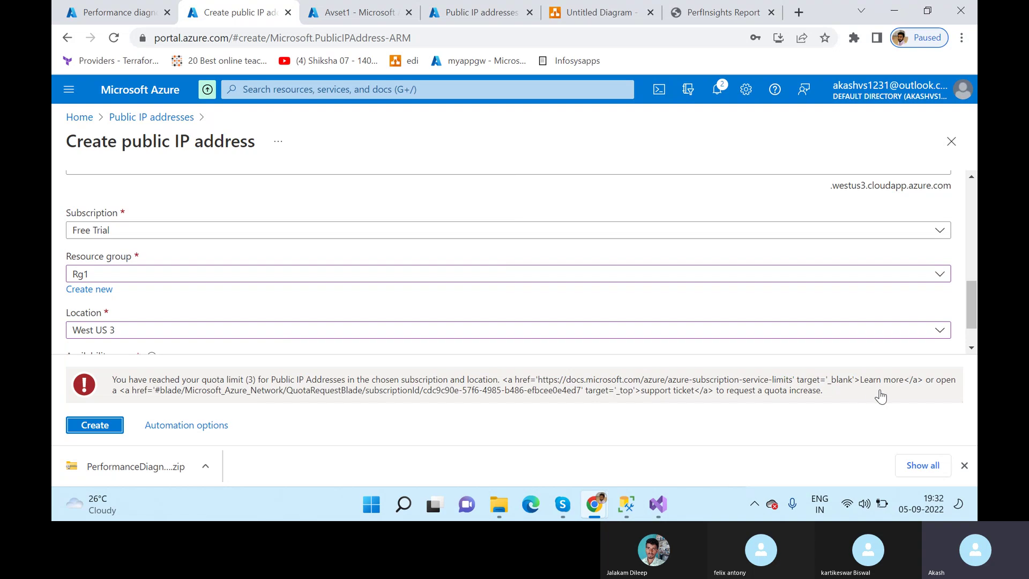
# - Examine the error message and the remaining settings on the public IP address creation form
pyautogui.click(248, 388)
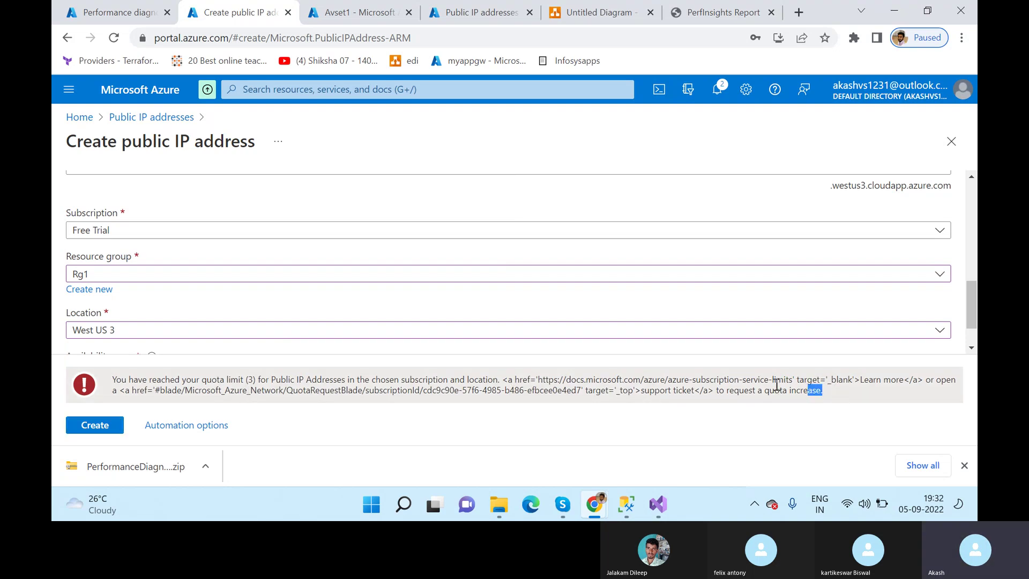
pyautogui.moveTo(834, 391); pyautogui.dragTo(710, 395)
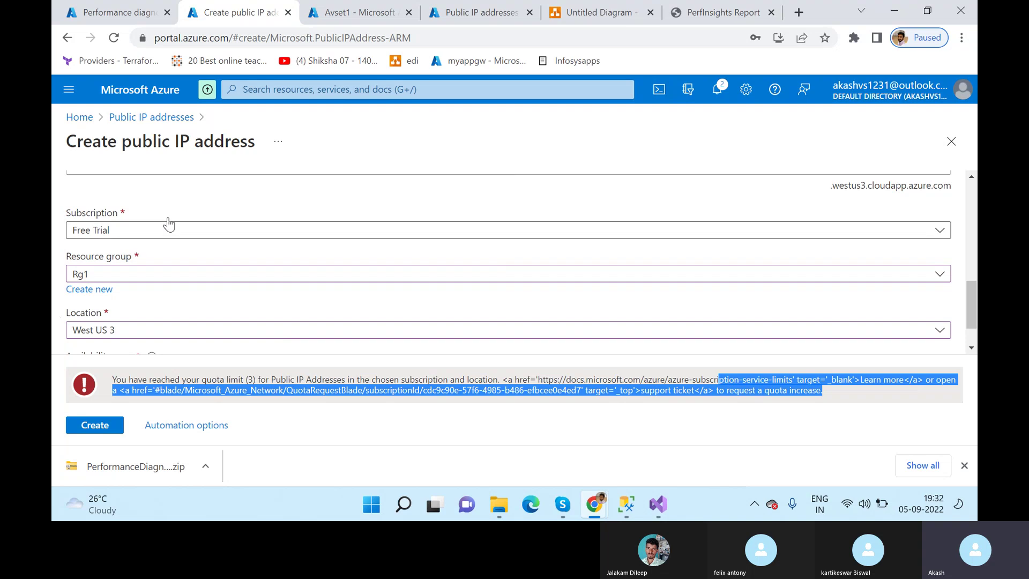
pyautogui.click(169, 140)
pyautogui.scroll(-1, 386, 312)
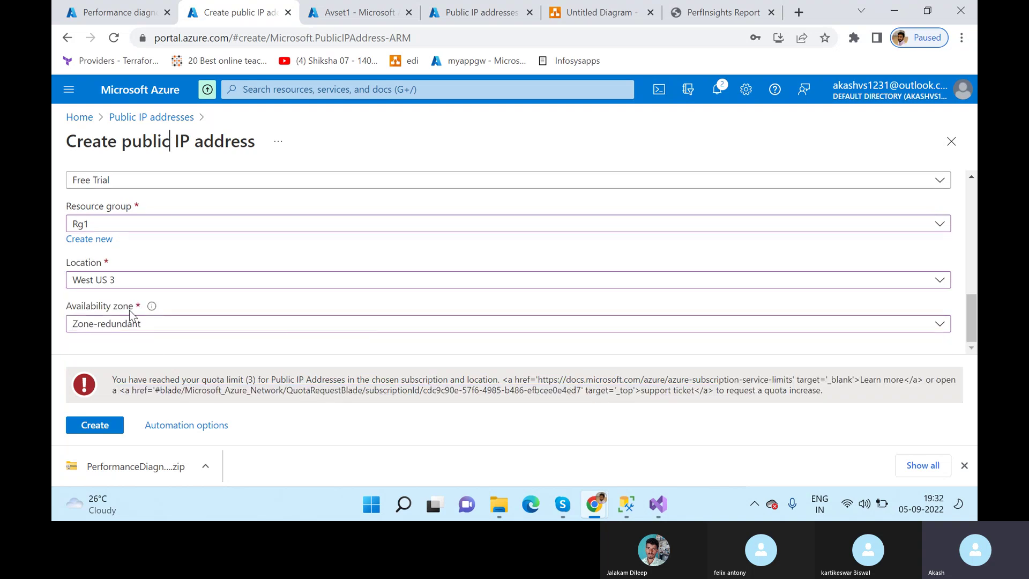
# - Leave the creation form for the Public IP addresses list and refresh the list
pyautogui.scroll(10, 129, 310)
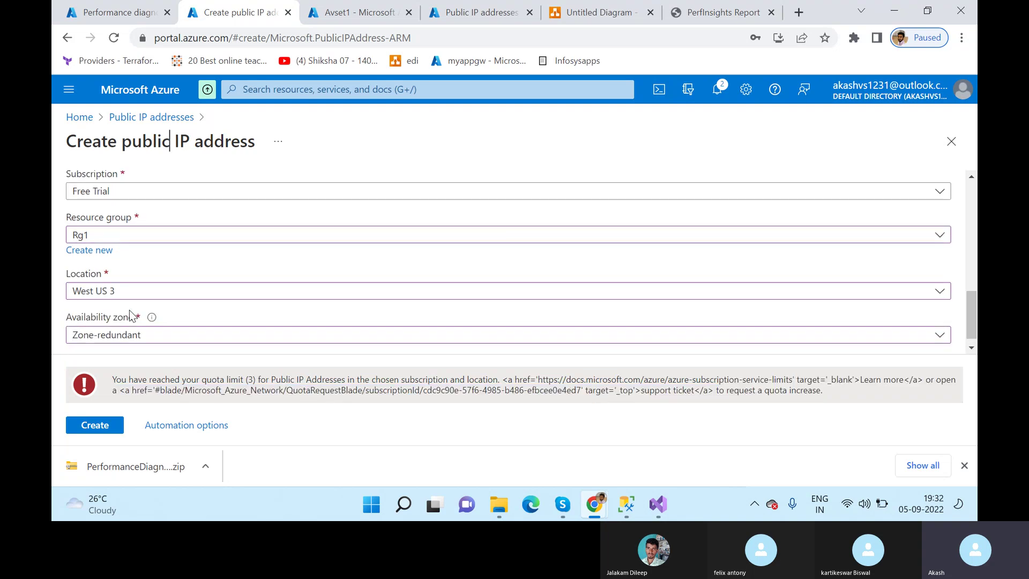
pyautogui.click(174, 118)
pyautogui.click(240, 186)
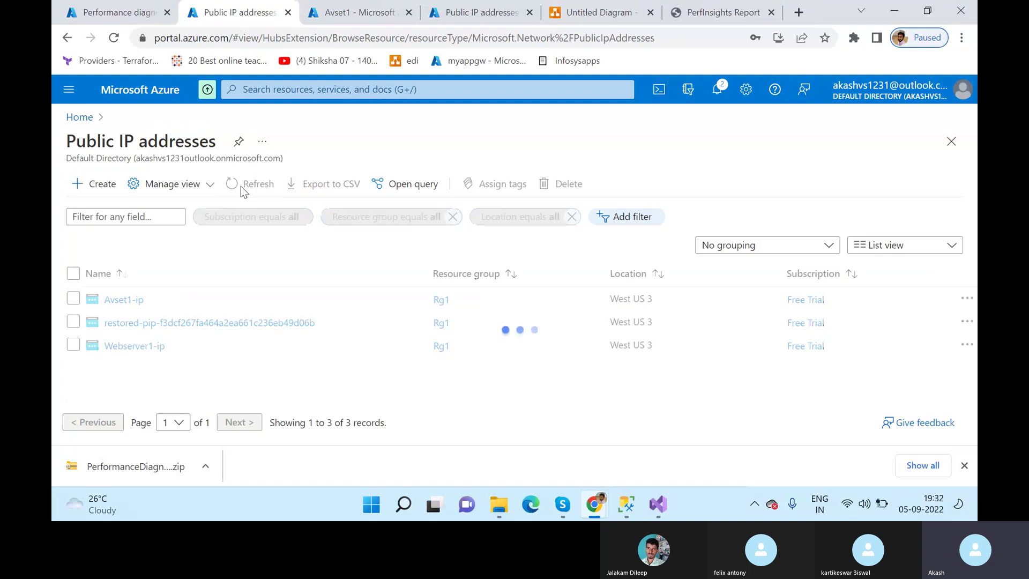
# - Open the restored-pip public IP address and dissociate it from its network interface
pyautogui.click(97, 185)
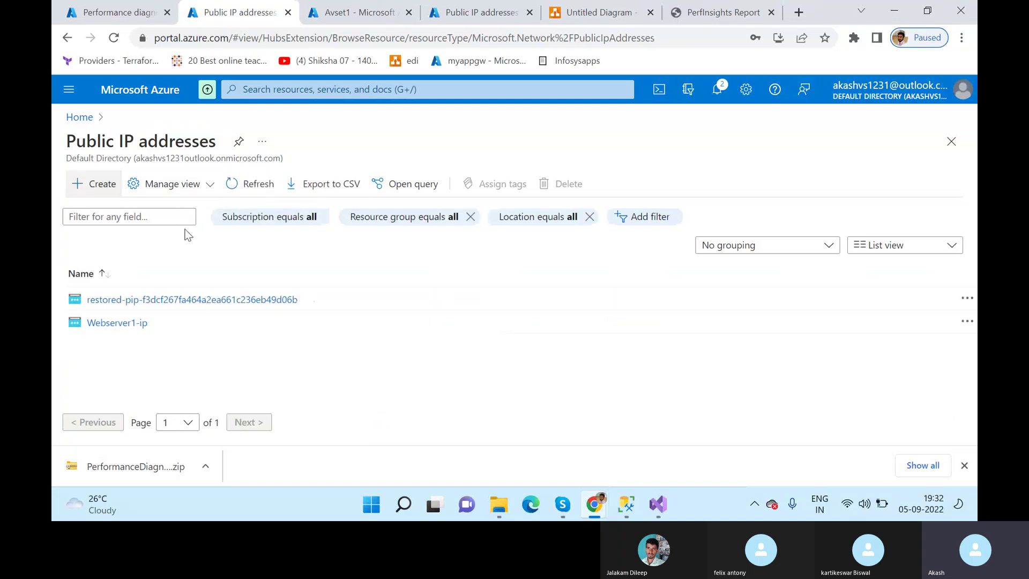
pyautogui.click(155, 118)
pyautogui.click(73, 298)
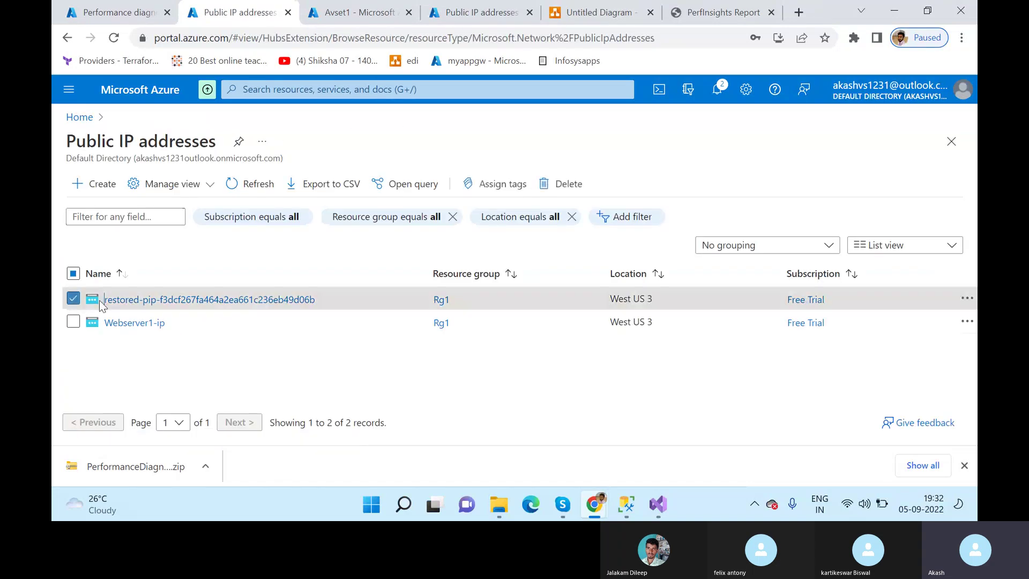
pyautogui.click(249, 301)
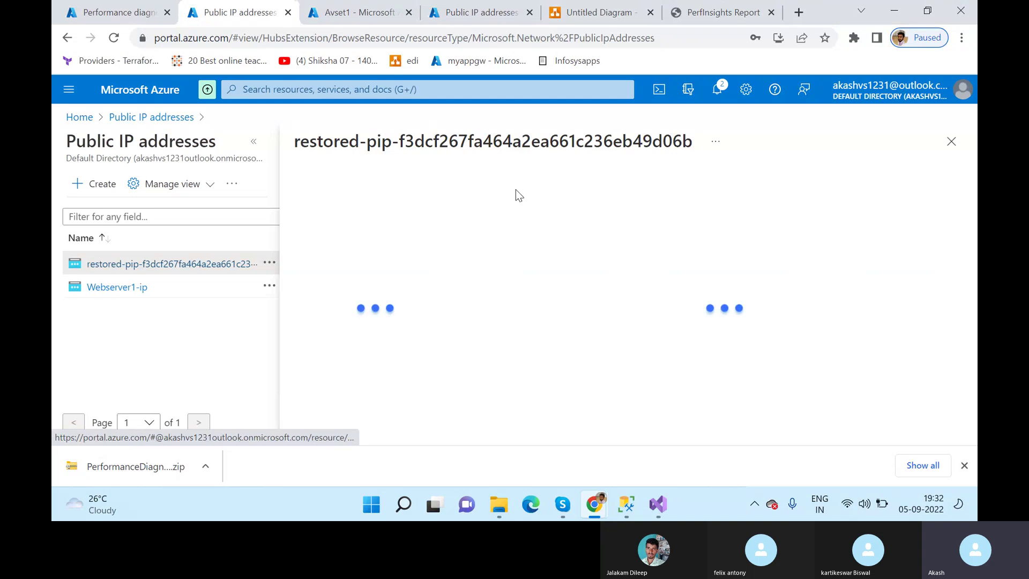
pyautogui.click(593, 184)
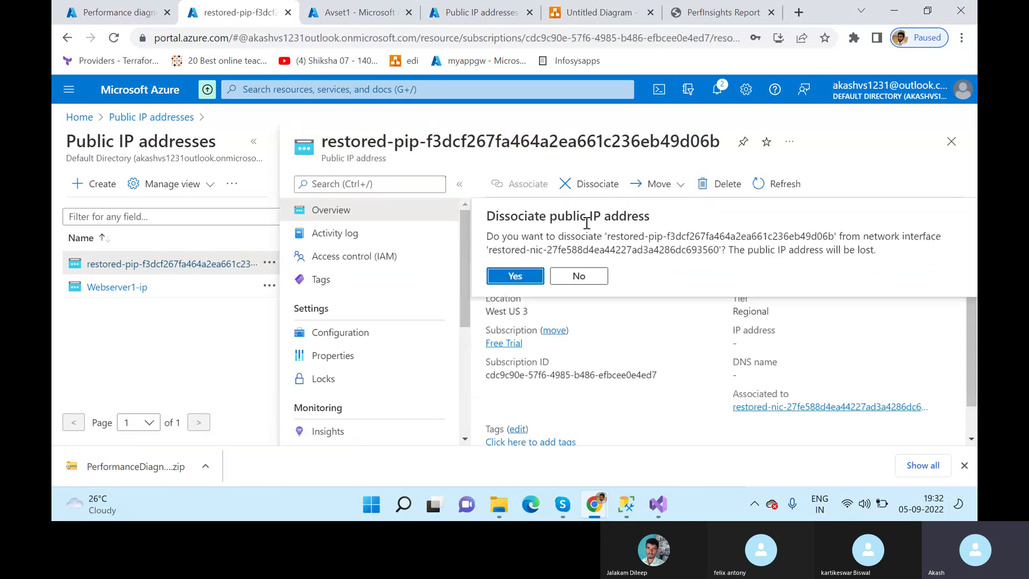
pyautogui.click(512, 274)
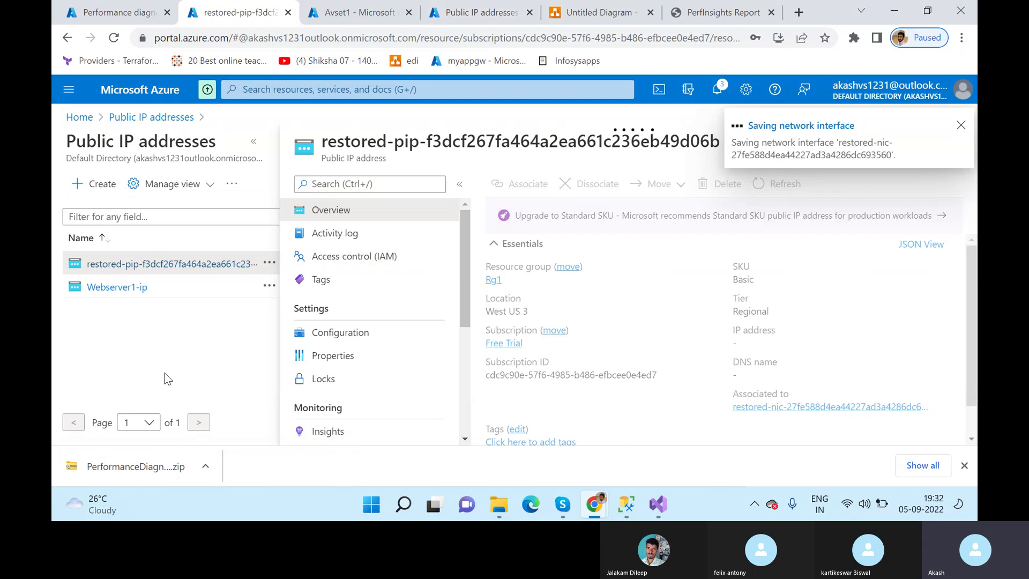
# - Delete the dissociated restored-pip public IP address
pyautogui.click(341, 8)
pyautogui.click(230, 8)
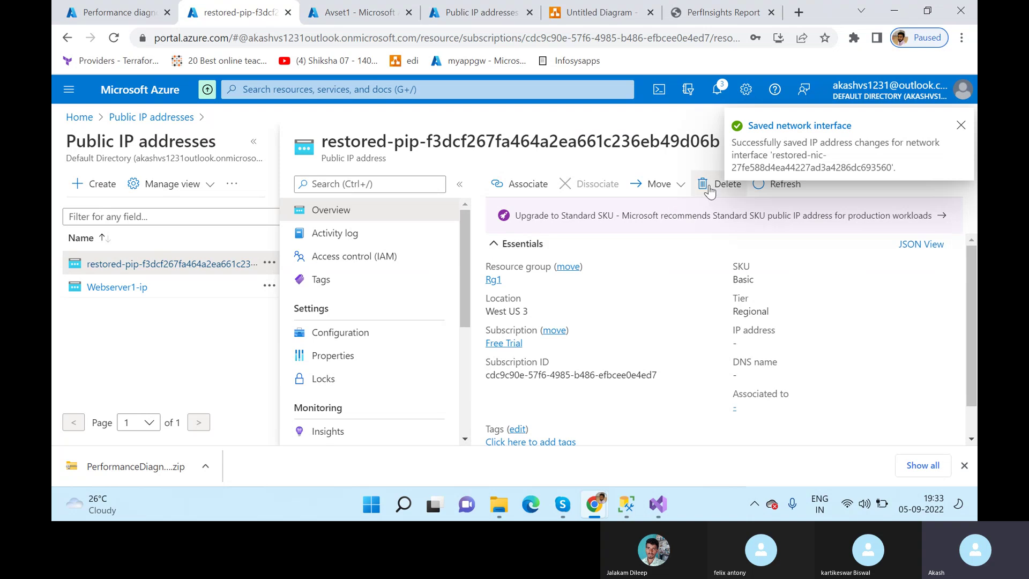
pyautogui.click(710, 191)
pyautogui.click(509, 260)
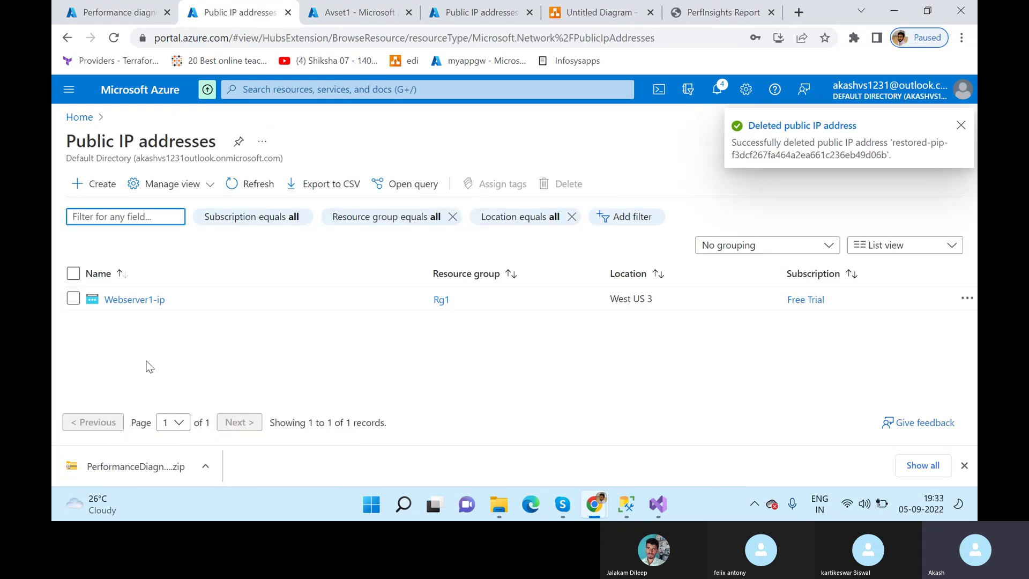
# - Start a new IPv4 public IP address with the Basic SKU and name it BasicPIP
pyautogui.click(101, 181)
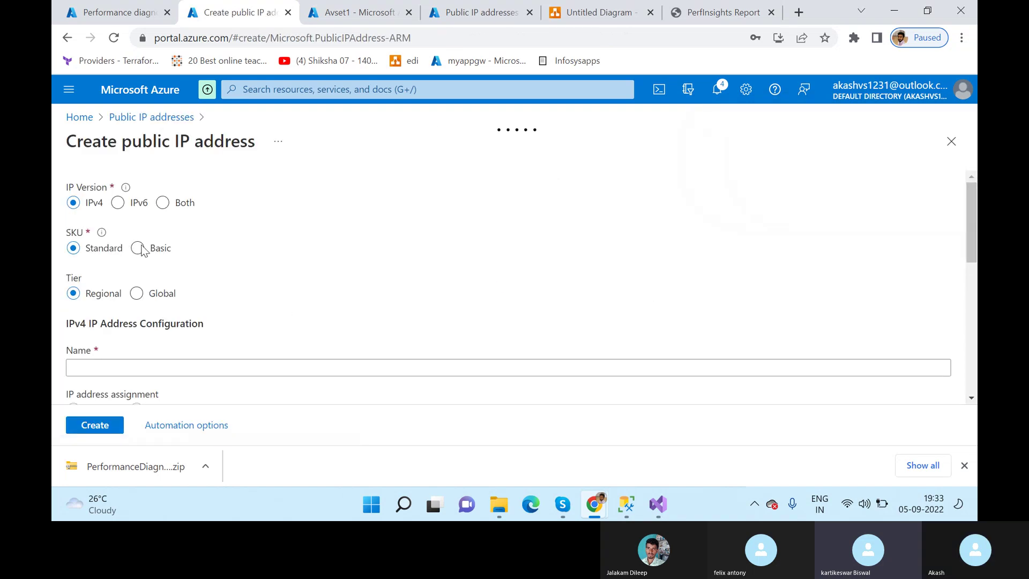
pyautogui.click(138, 248)
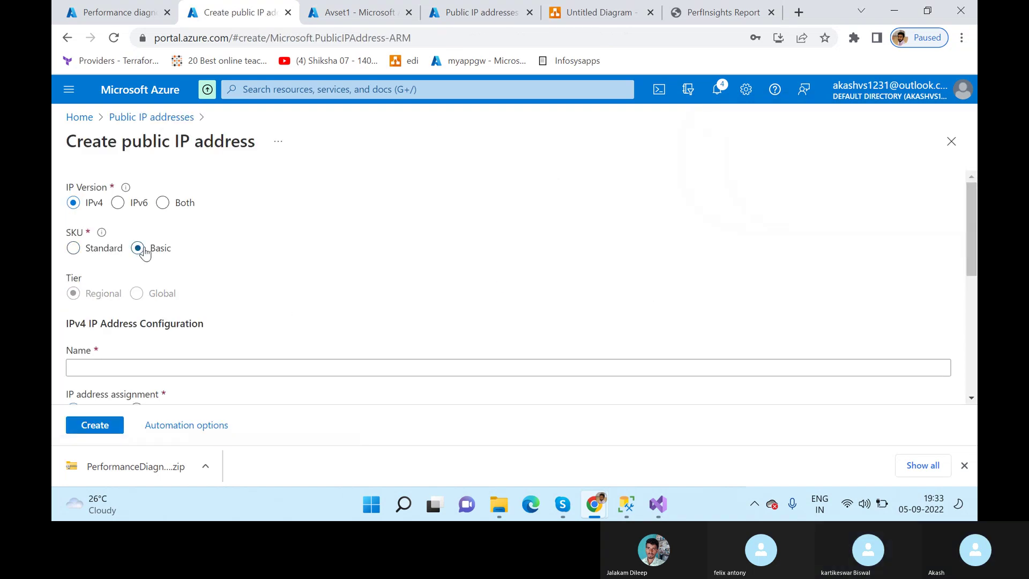
pyautogui.click(118, 368)
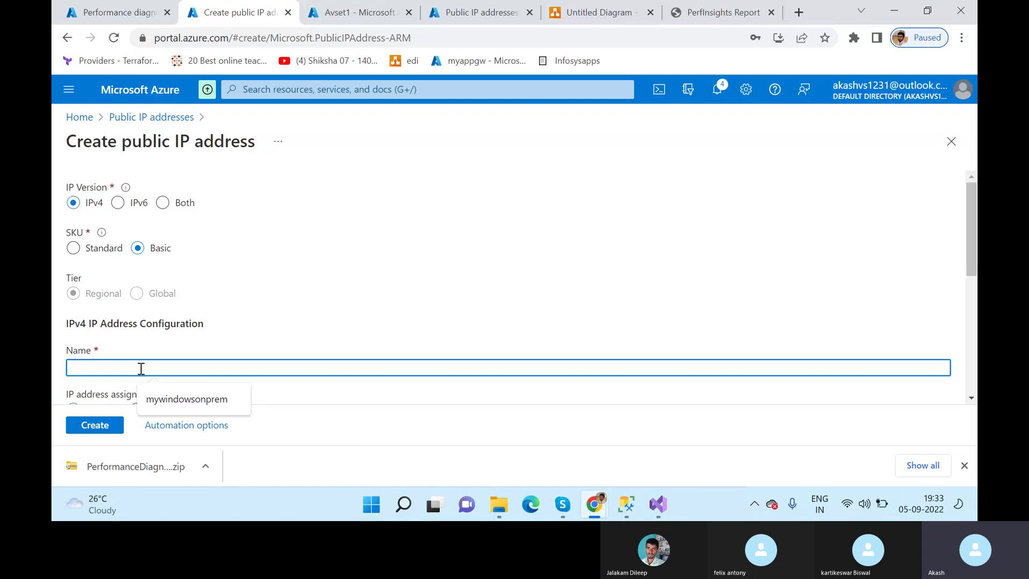
pyautogui.write('BasicPIP')
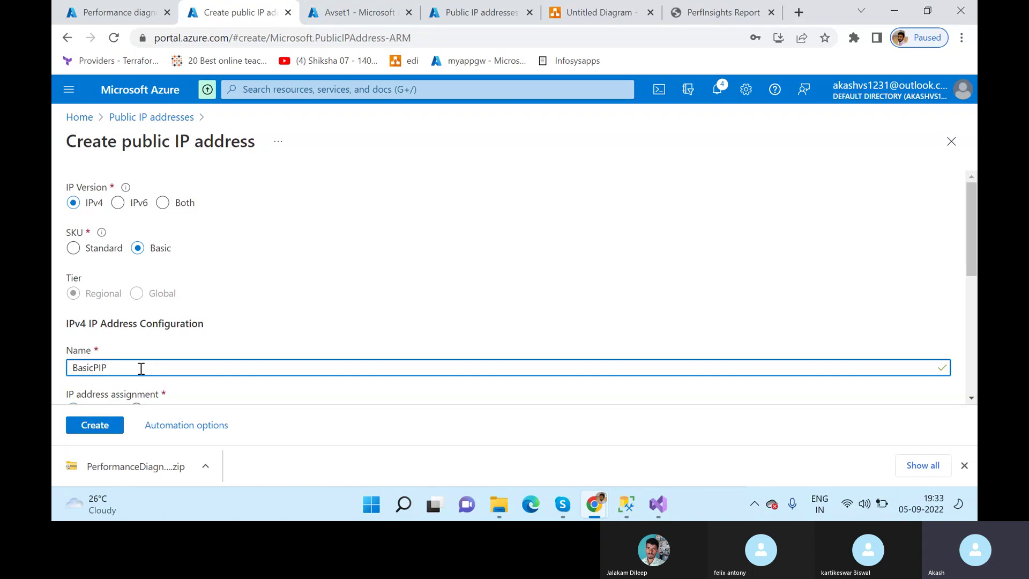
pyautogui.scroll(-3, 96, 356)
pyautogui.scroll(-1, 126, 314)
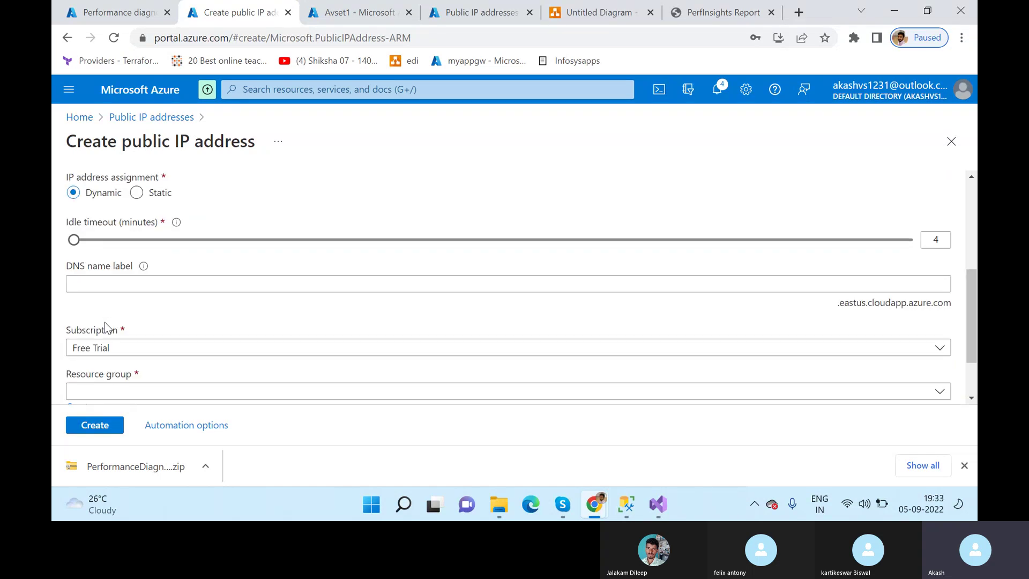
# - Assign BasicPIP to resource group Rg1 in location West US 3 and try to create the address
pyautogui.scroll(-1, 111, 327)
pyautogui.click(111, 325)
pyautogui.click(92, 242)
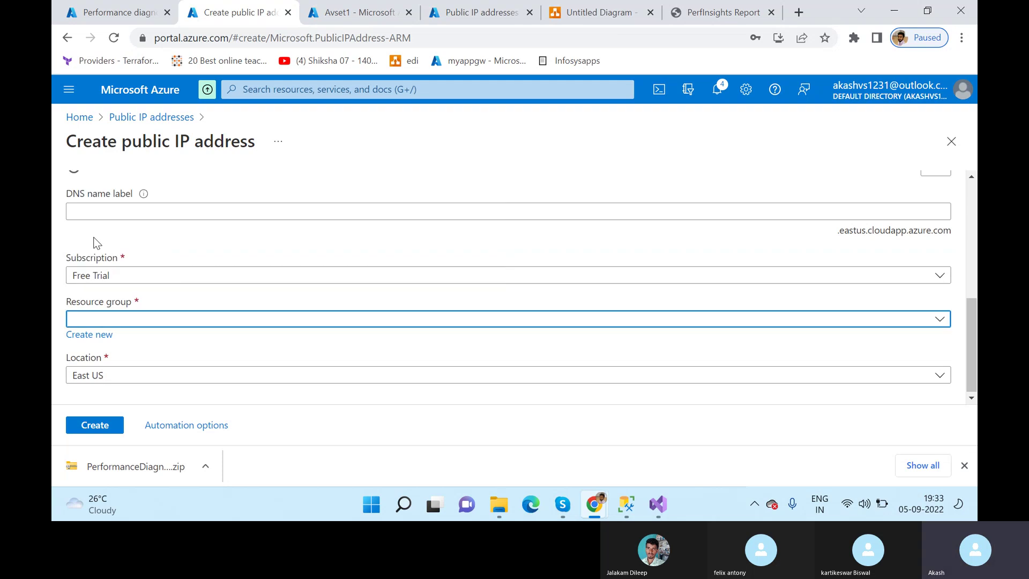
pyautogui.click(111, 370)
pyautogui.scroll(-15, 138, 284)
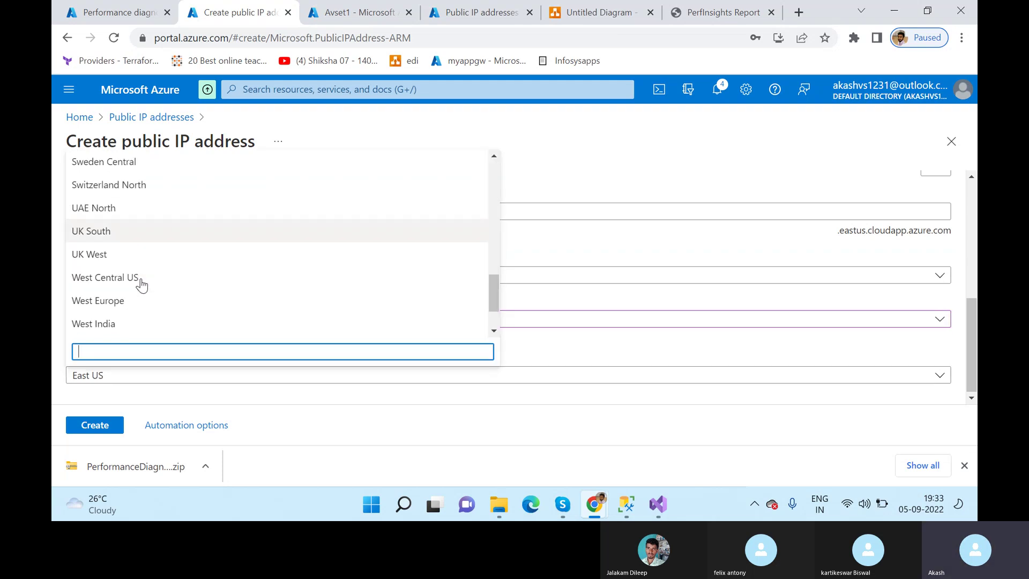
pyautogui.click(121, 327)
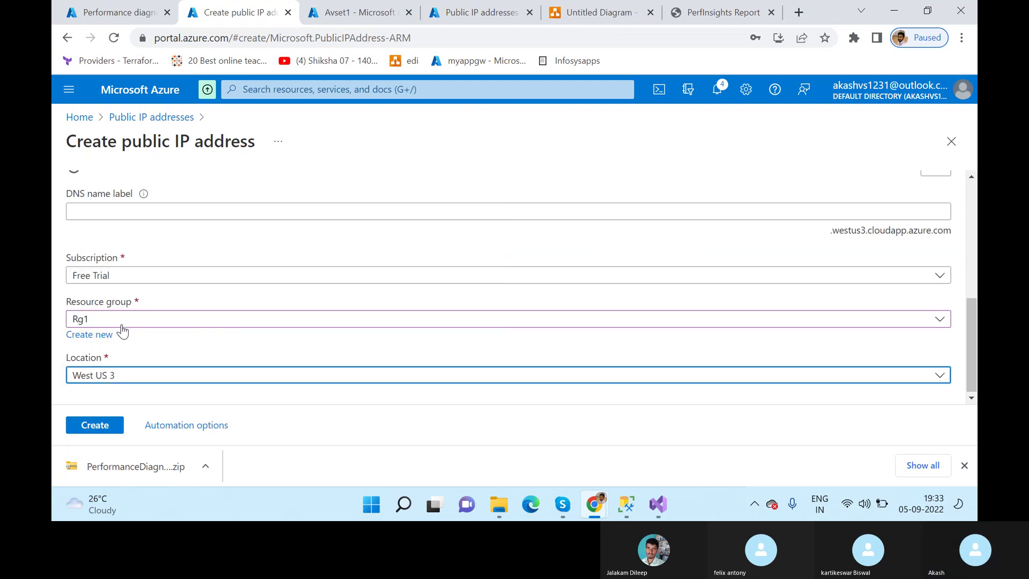
pyautogui.click(105, 426)
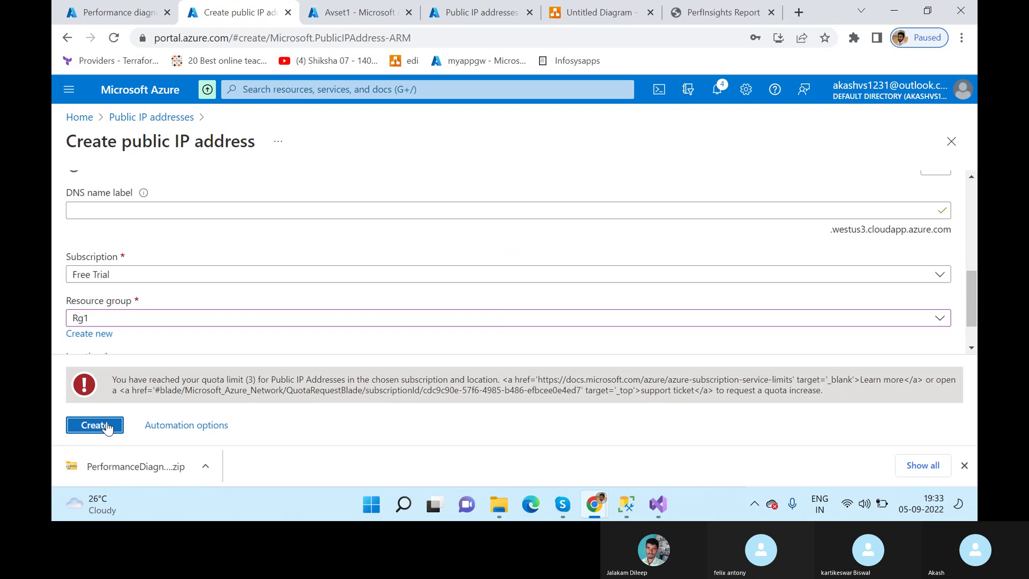
pyautogui.click(108, 429)
pyautogui.click(95, 426)
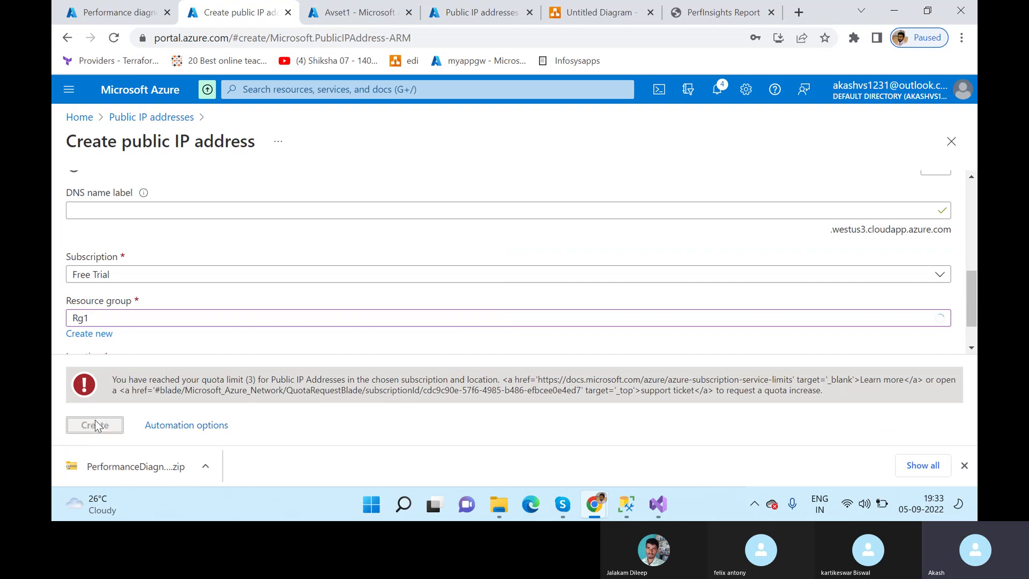
# - Leave the BasicPIP creation form and refresh the Public IP addresses list to check which addresses remain
pyautogui.click(952, 142)
pyautogui.click(256, 185)
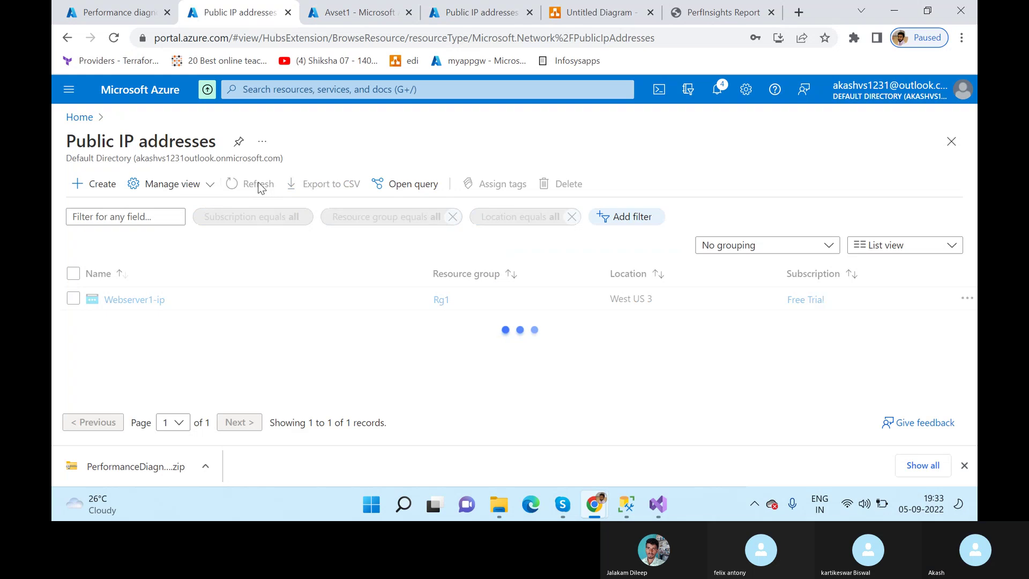
pyautogui.click(257, 186)
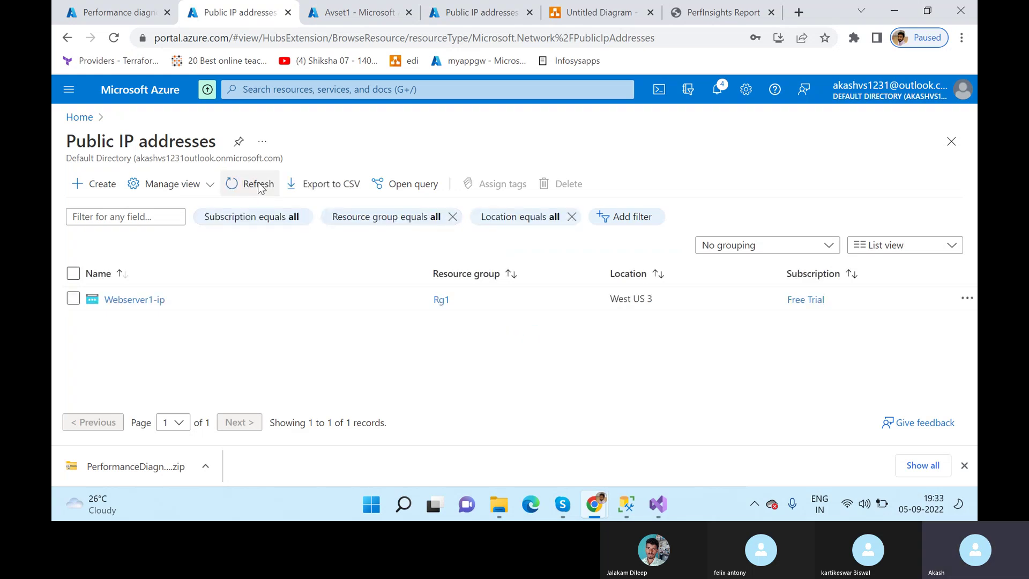
pyautogui.click(258, 186)
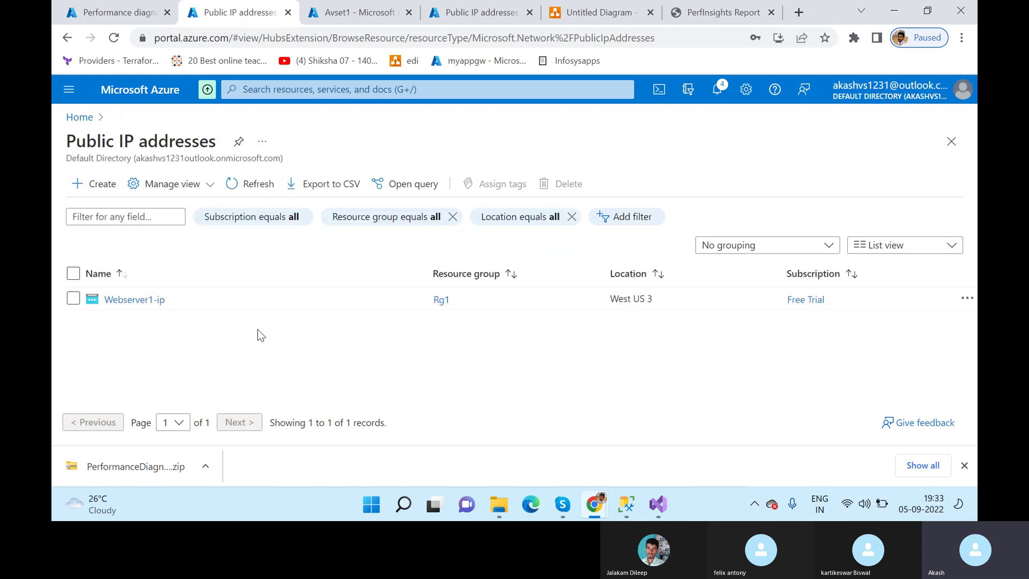
pyautogui.click(239, 183)
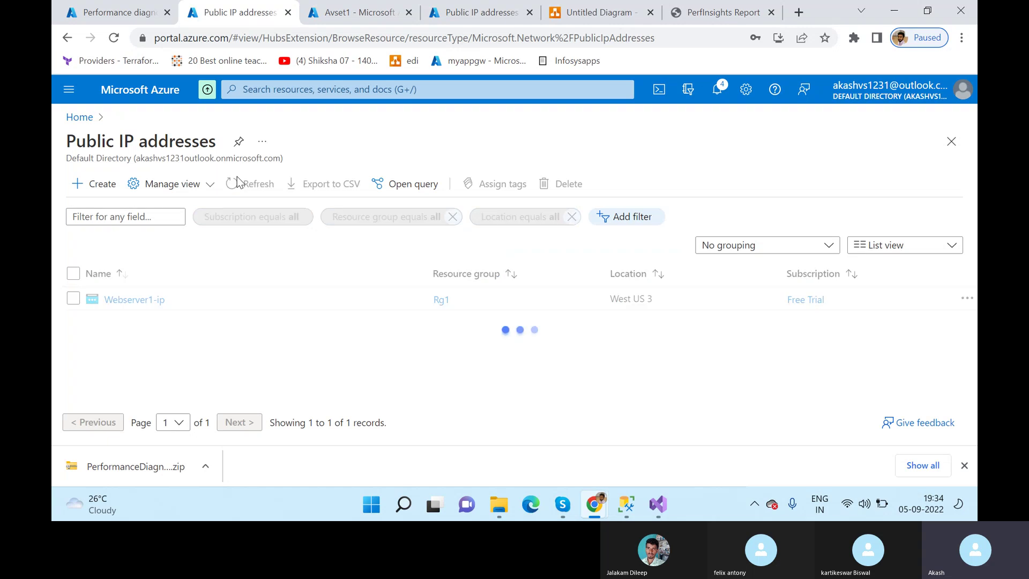
# - Start another IPv4 public IP address with the Basic SKU and name it PIP1
pyautogui.click(88, 183)
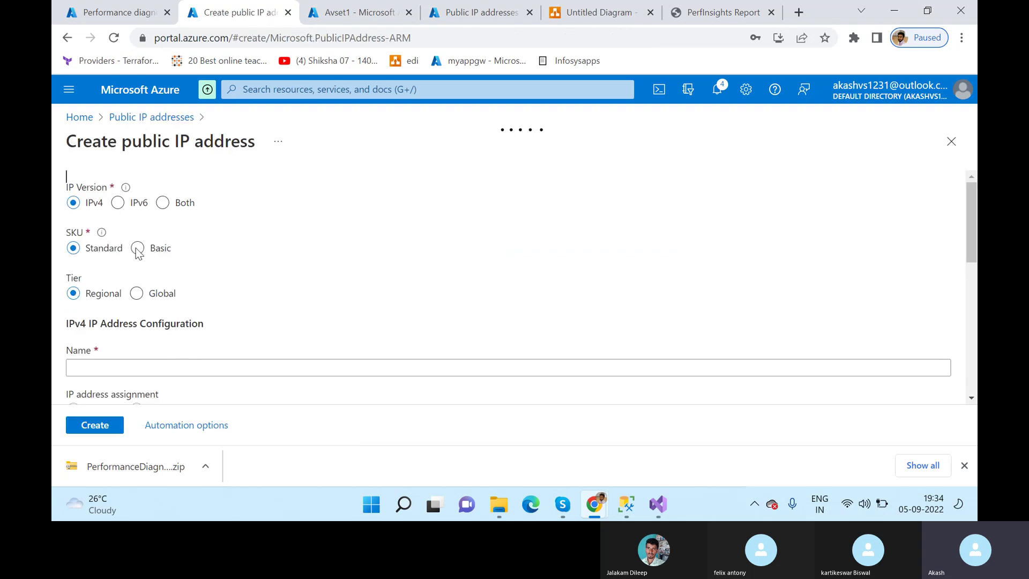
pyautogui.click(138, 248)
pyautogui.click(169, 366)
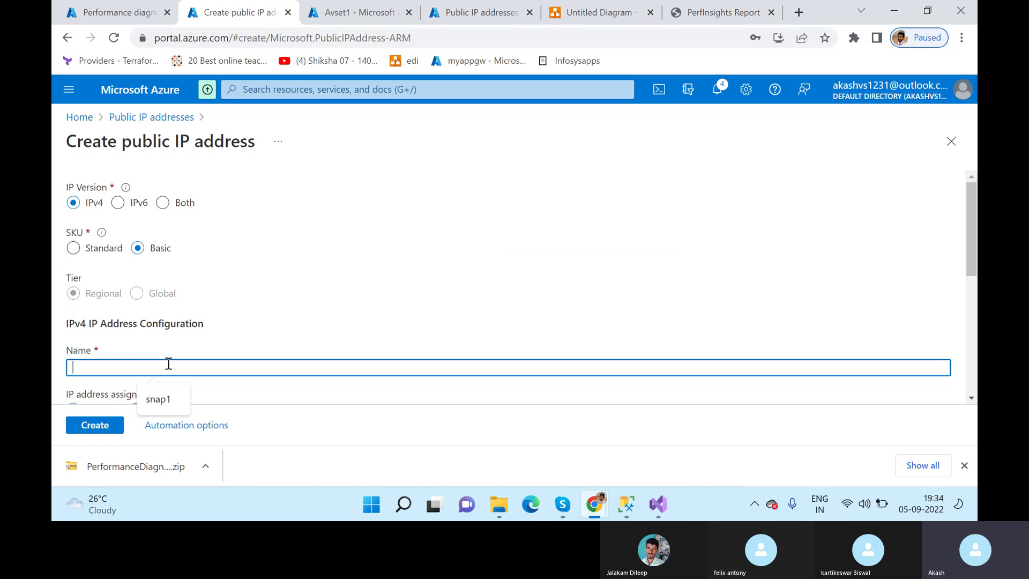
pyautogui.write('PIP1')
pyautogui.scroll(-6, 161, 367)
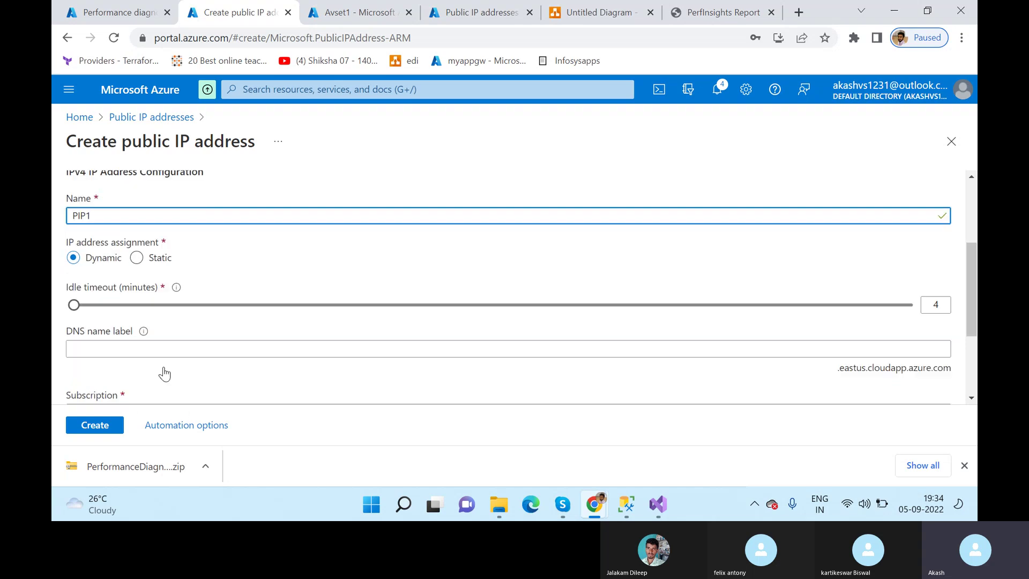
# - Assign PIP1 to resource group Rg1 in location West US 3 and try to create the address
pyautogui.click(123, 318)
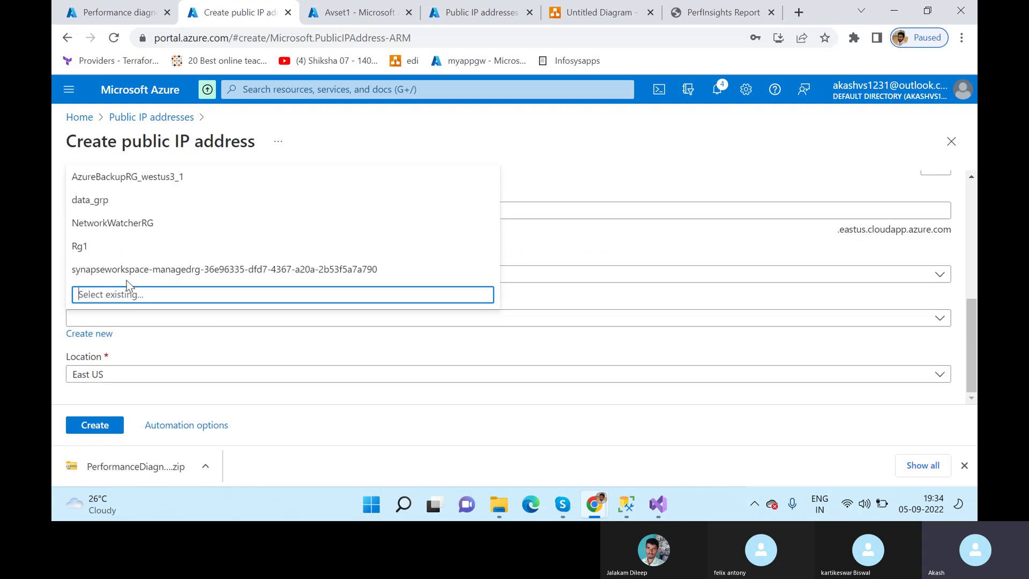
pyautogui.click(122, 227)
pyautogui.click(126, 322)
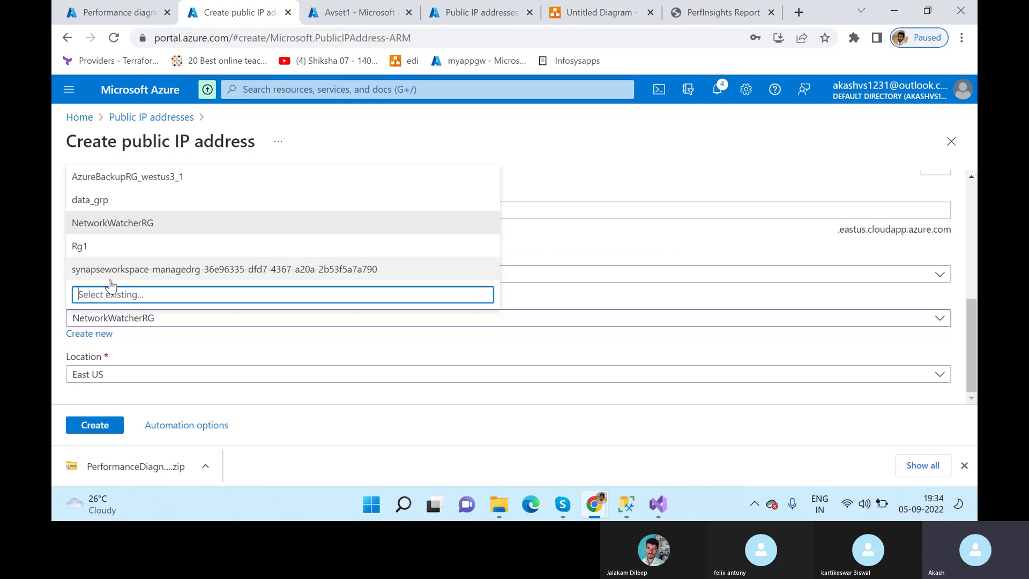
pyautogui.click(130, 247)
pyautogui.click(133, 376)
pyautogui.scroll(-5, 160, 289)
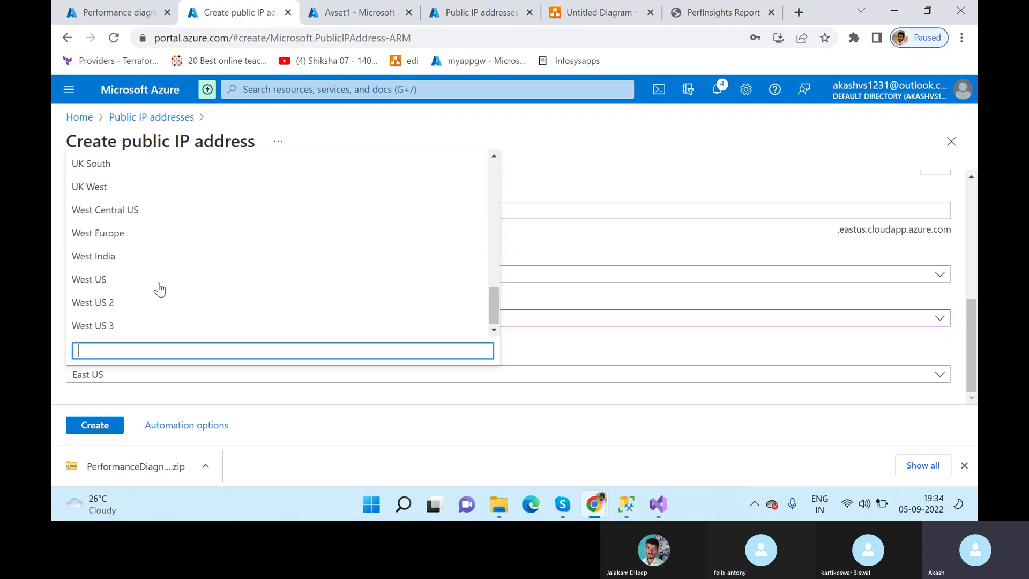
pyautogui.click(138, 326)
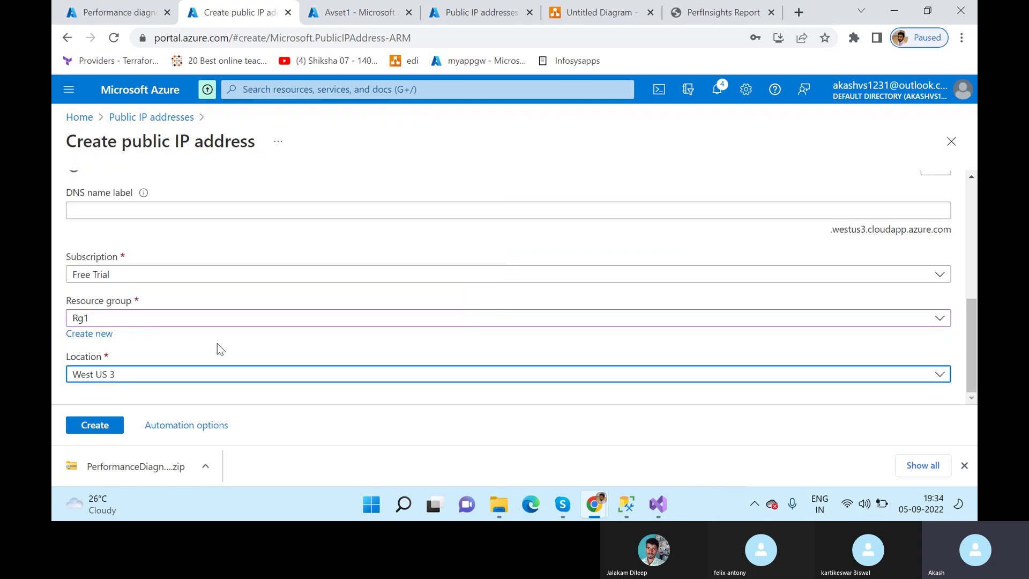
pyautogui.click(100, 426)
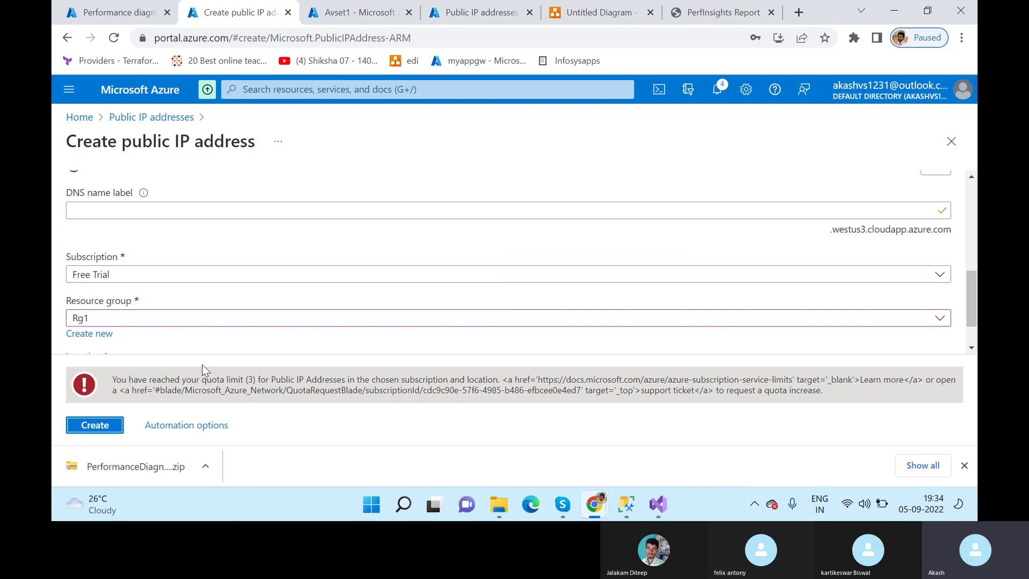
# - Search Google for the azure-subscription-service-limits address in the quota error message and open the Microsoft documentation page
pyautogui.tripleClick(235, 380)
pyautogui.click(607, 356)
pyautogui.moveTo(536, 382); pyautogui.dragTo(793, 384)
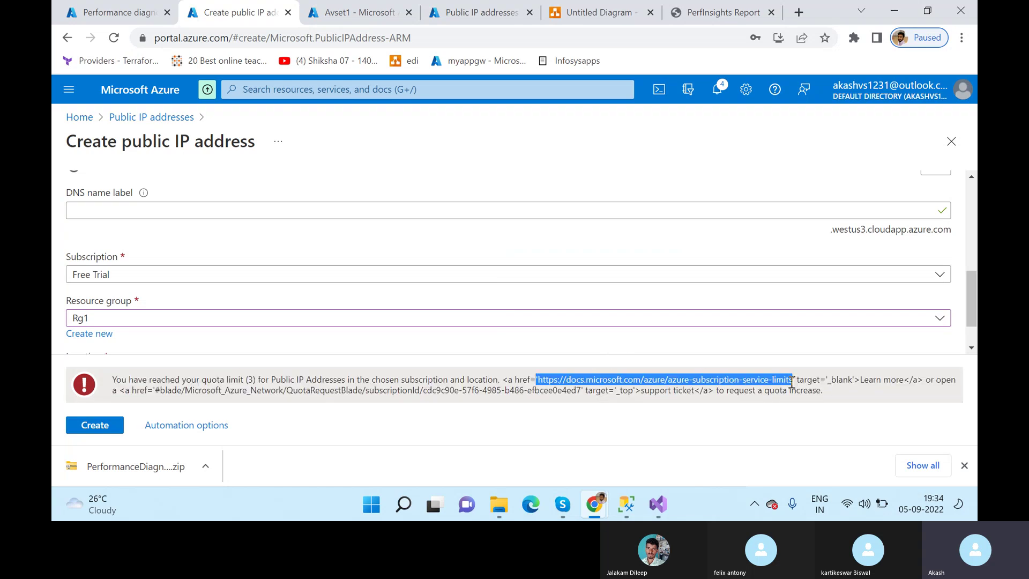
pyautogui.rightClick(639, 374)
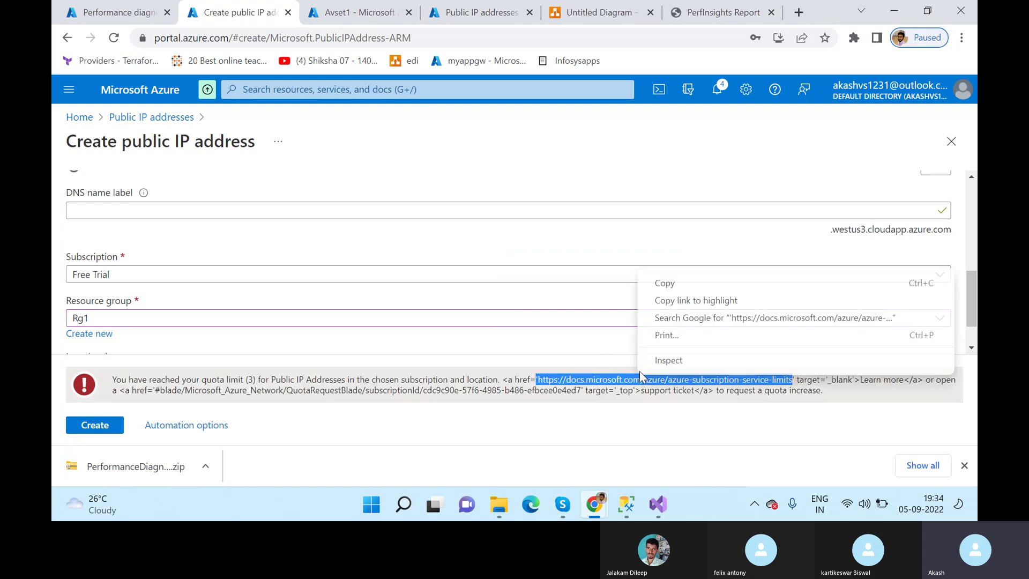
pyautogui.click(697, 318)
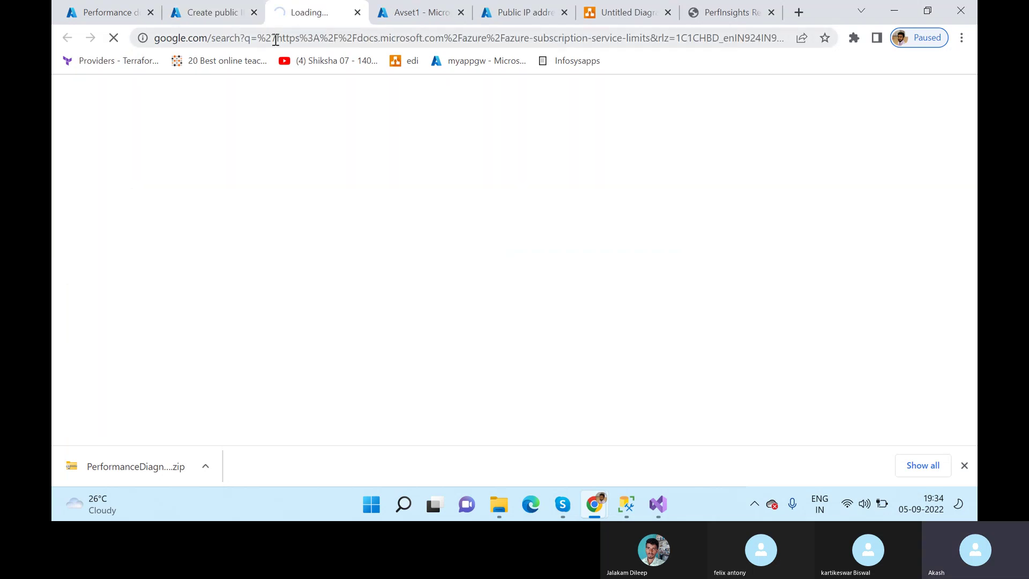
pyautogui.click(287, 236)
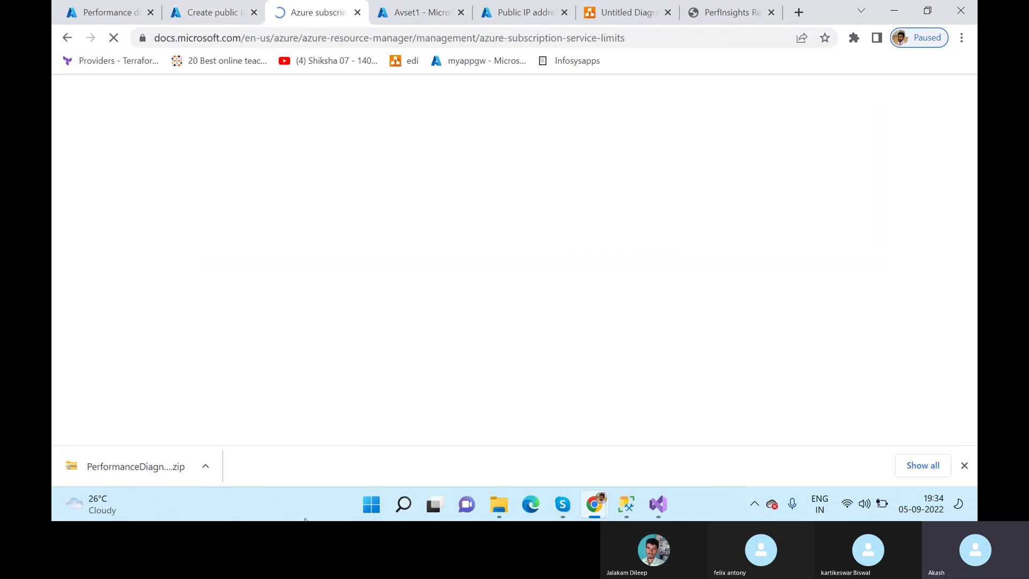
# - Search the Azure subscription service limits page for "free tr" to find the Free Trial notes
pyautogui.scroll(-12, 405, 430)
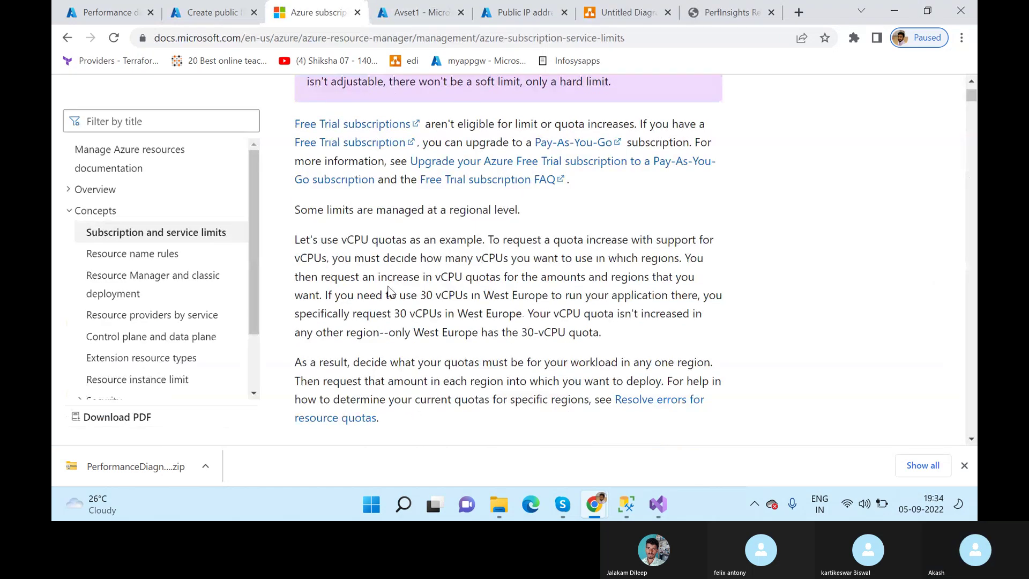
pyautogui.hotkey('ctrl', 'f')
pyautogui.write('free tr')
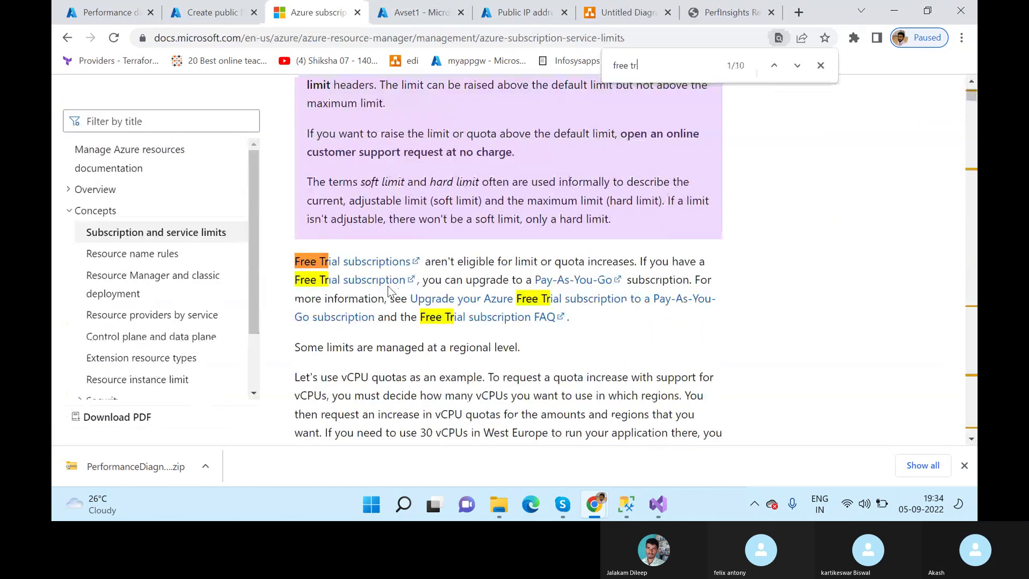
# - Search the limits page for "Public" and step through the matches to the Public IP address limits table
pyautogui.press('BackSpace')
pyautogui.press('BackSpace')
pyautogui.press('BackSpace')
pyautogui.press('BackSpace')
pyautogui.write('Public')
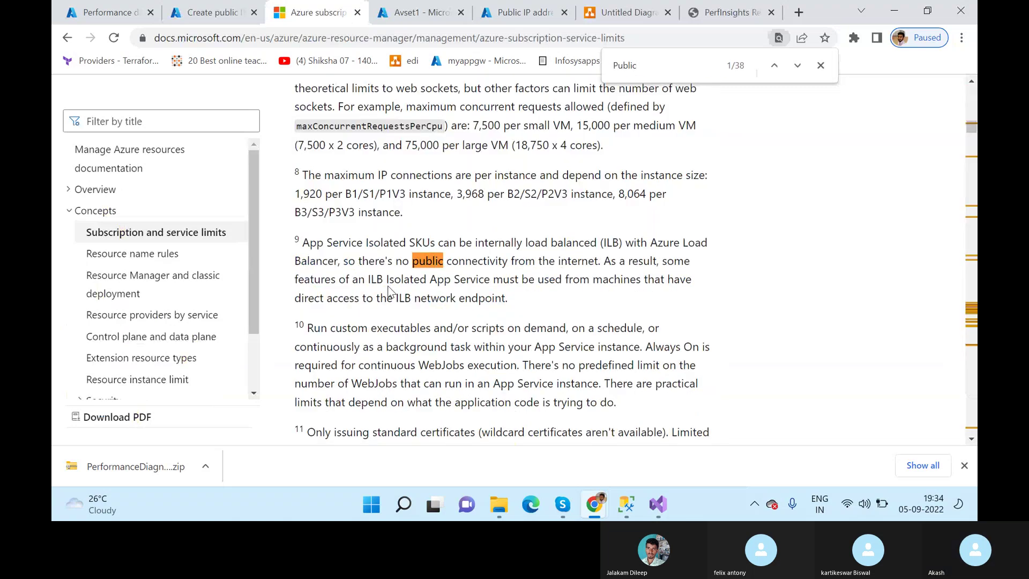
pyautogui.press('Return')
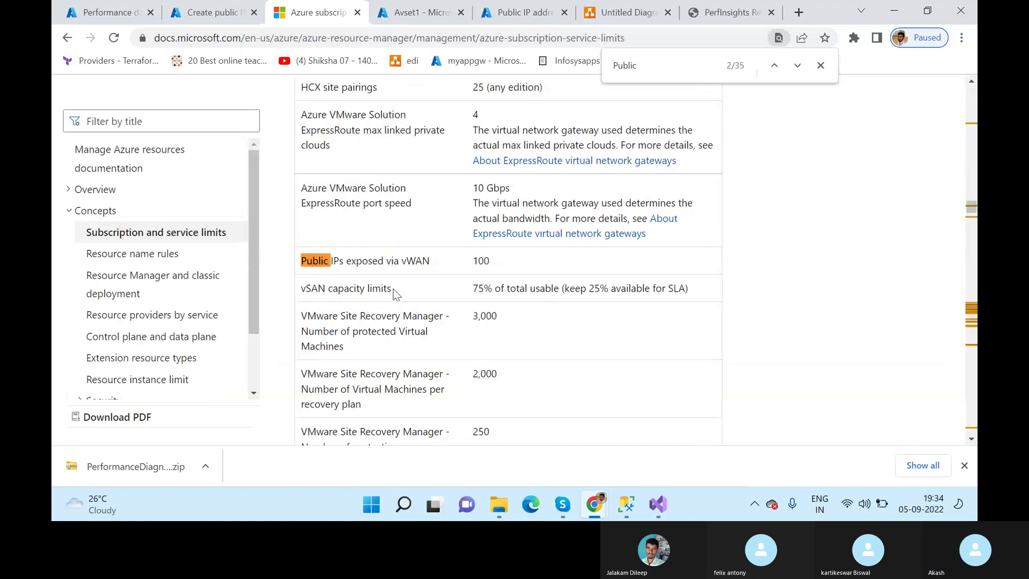
pyautogui.press('Return')
pyautogui.press('Return')
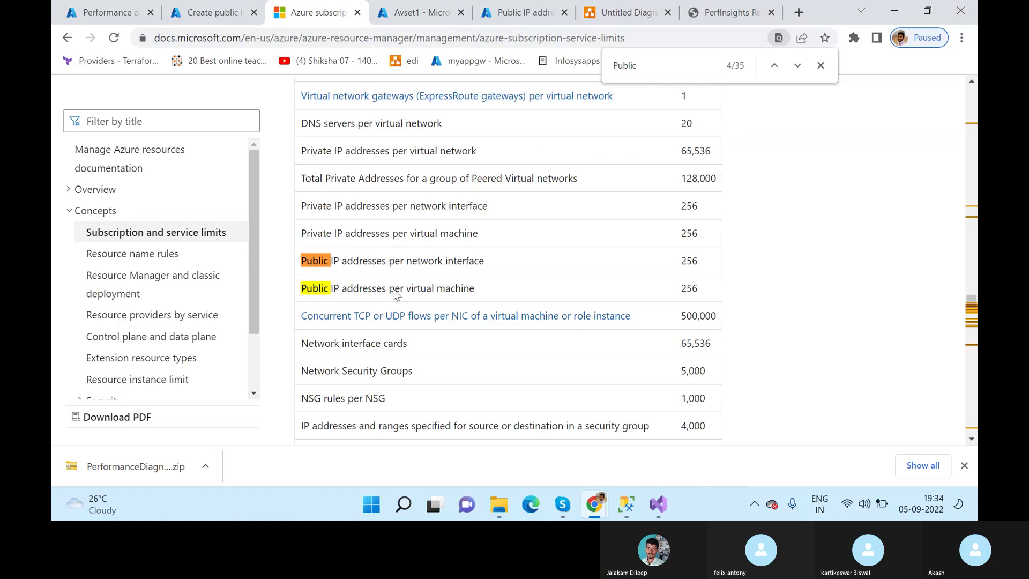
pyautogui.press('Return')
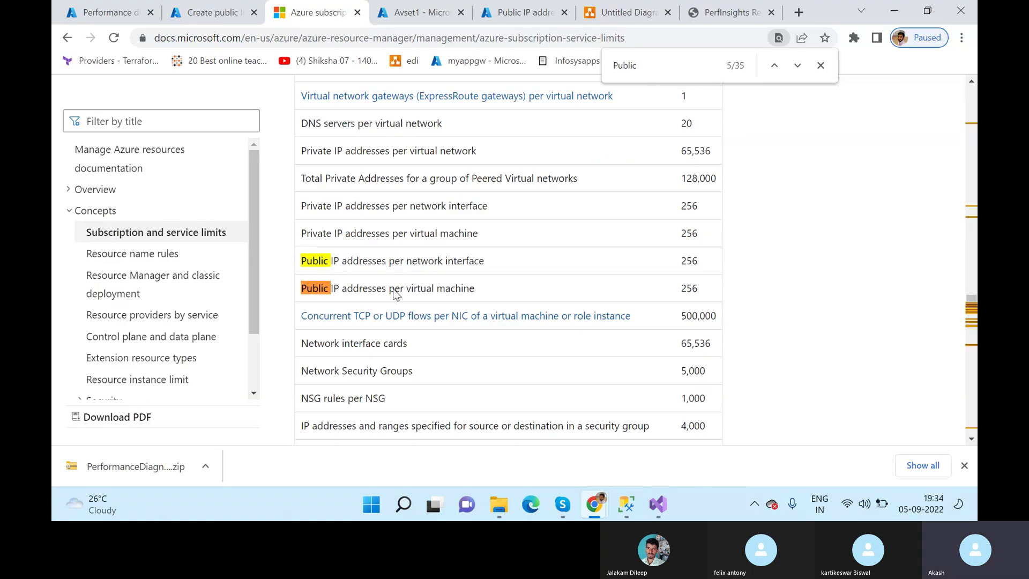
pyautogui.press('Return')
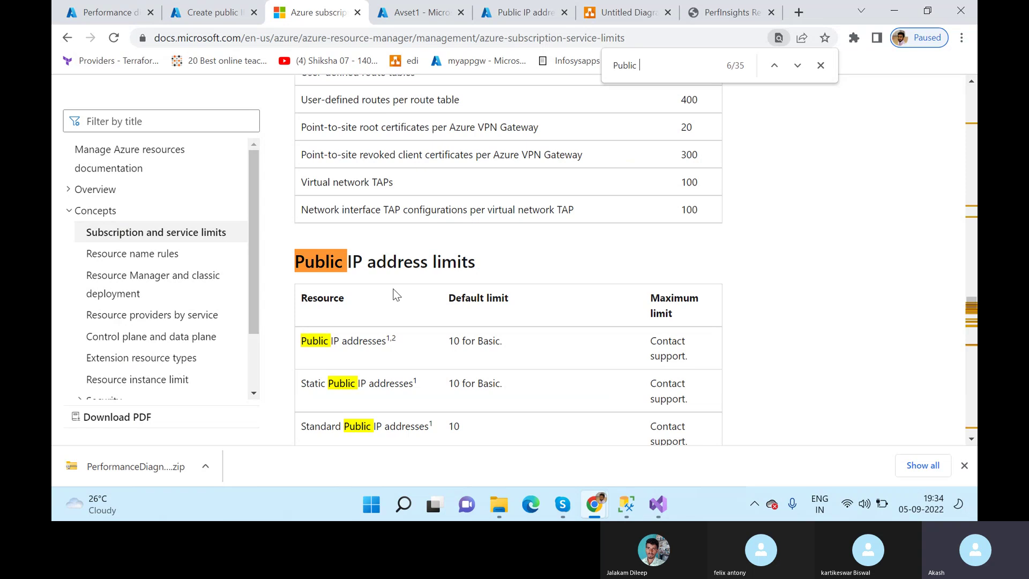
# - Return to the public IP address creation form, highlight the quota error message and try to create PIP1 again
pyautogui.click(200, 12)
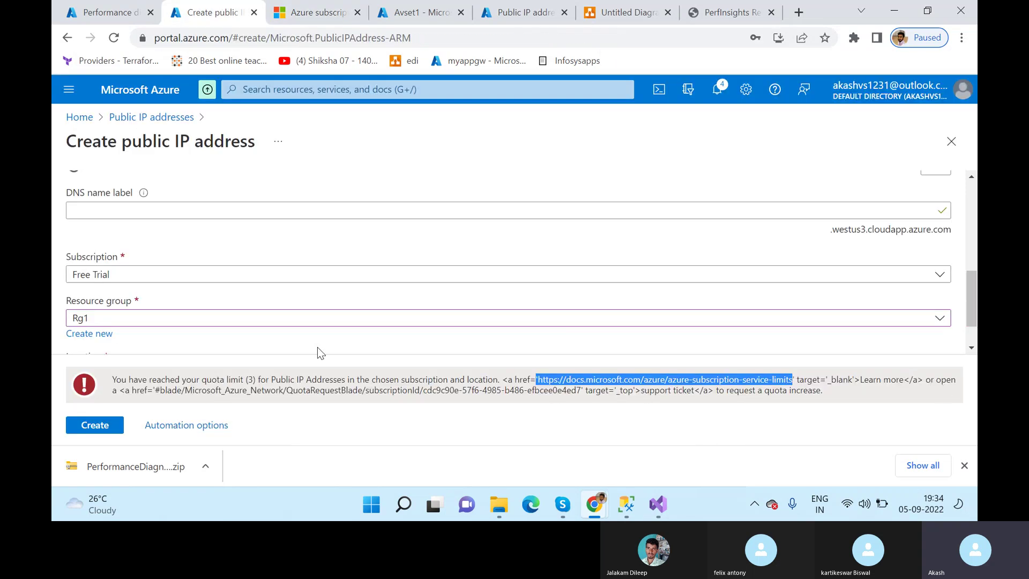
pyautogui.tripleClick(332, 392)
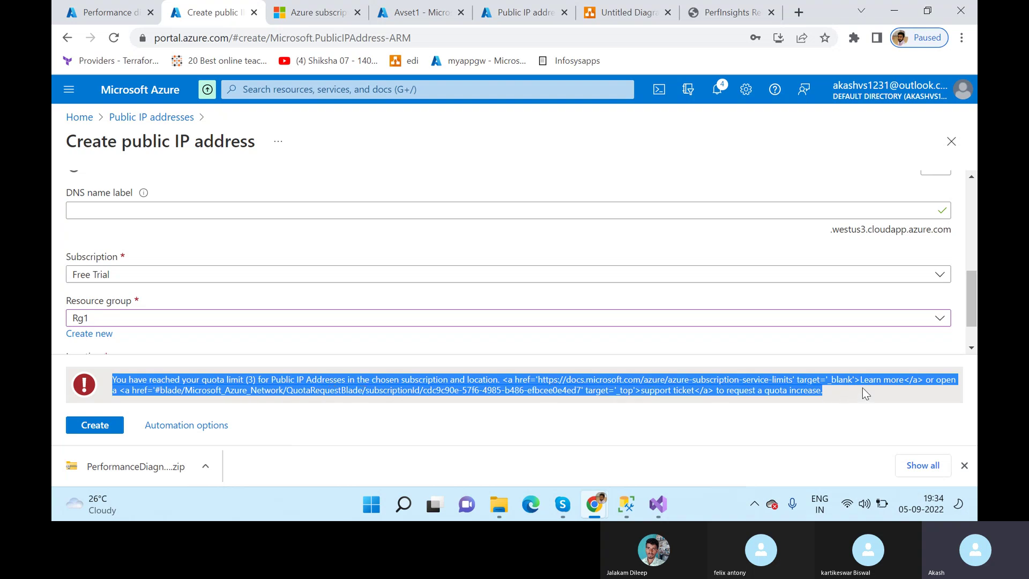
pyautogui.click(95, 429)
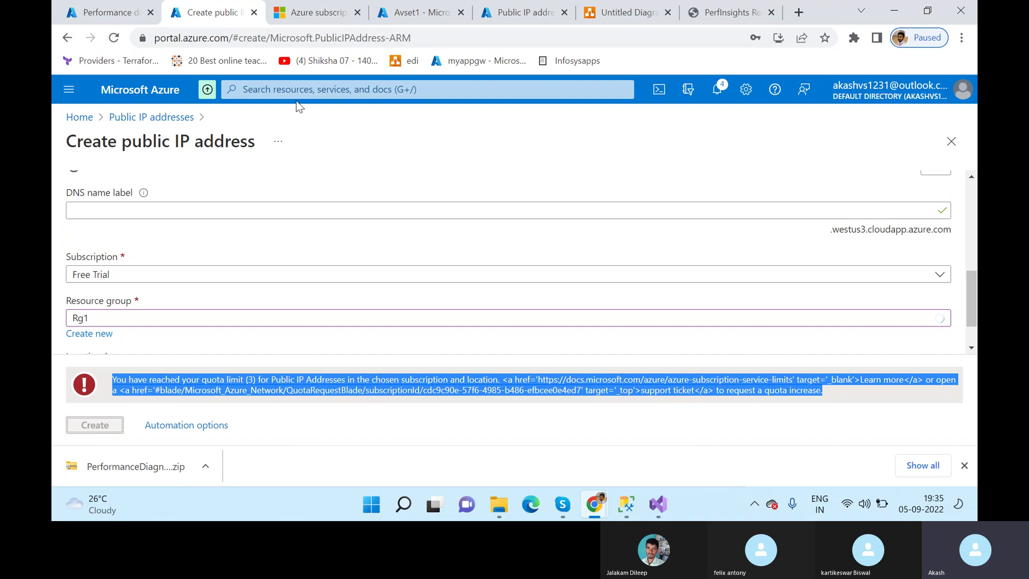
# - Go back to the Public IP addresses list, open Webserver1-ip, dissociate it from webserver13 and check the notifications
pyautogui.click(180, 118)
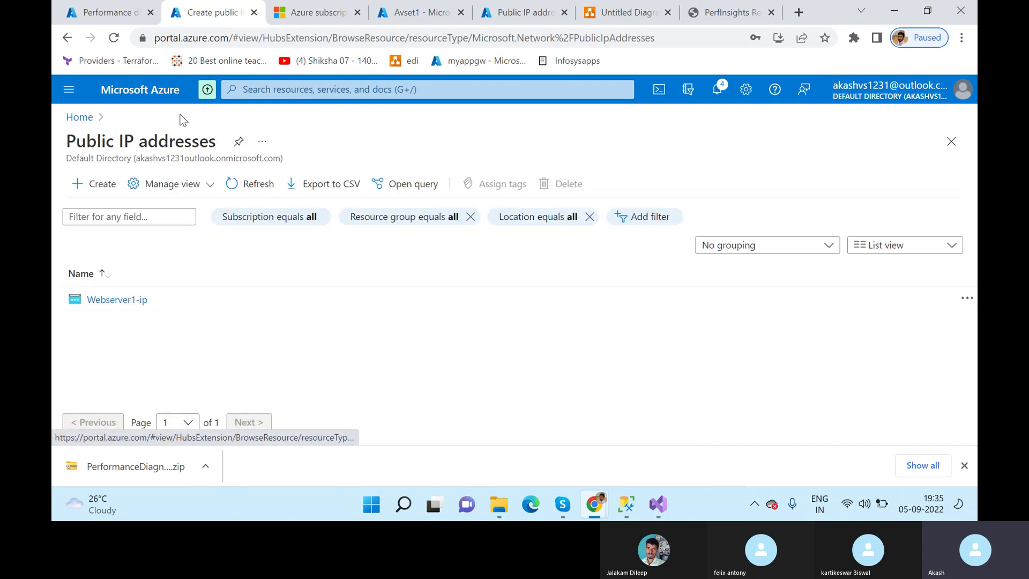
pyautogui.click(141, 300)
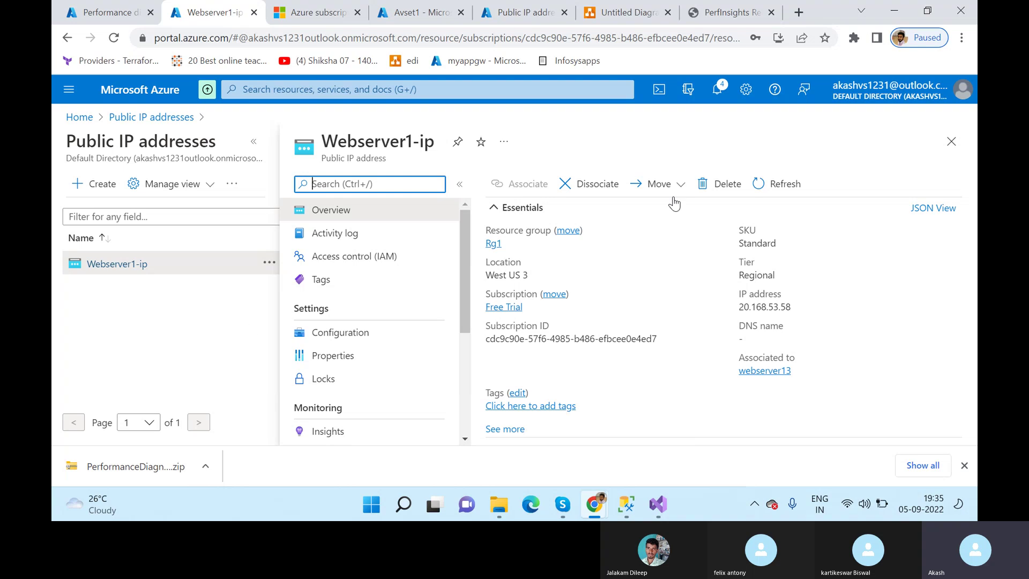
pyautogui.click(566, 183)
pyautogui.click(524, 265)
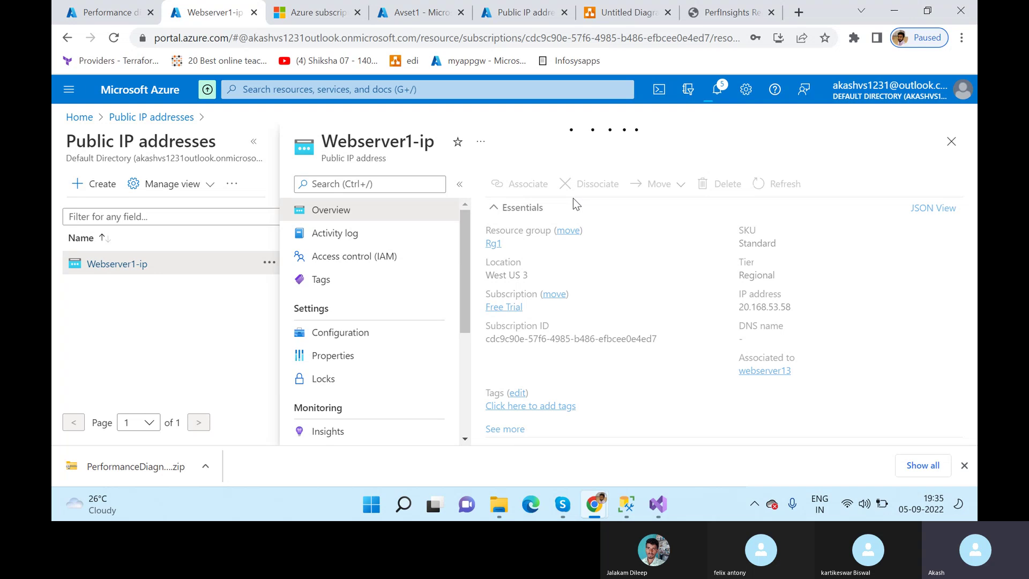
pyautogui.click(718, 90)
pyautogui.click(721, 103)
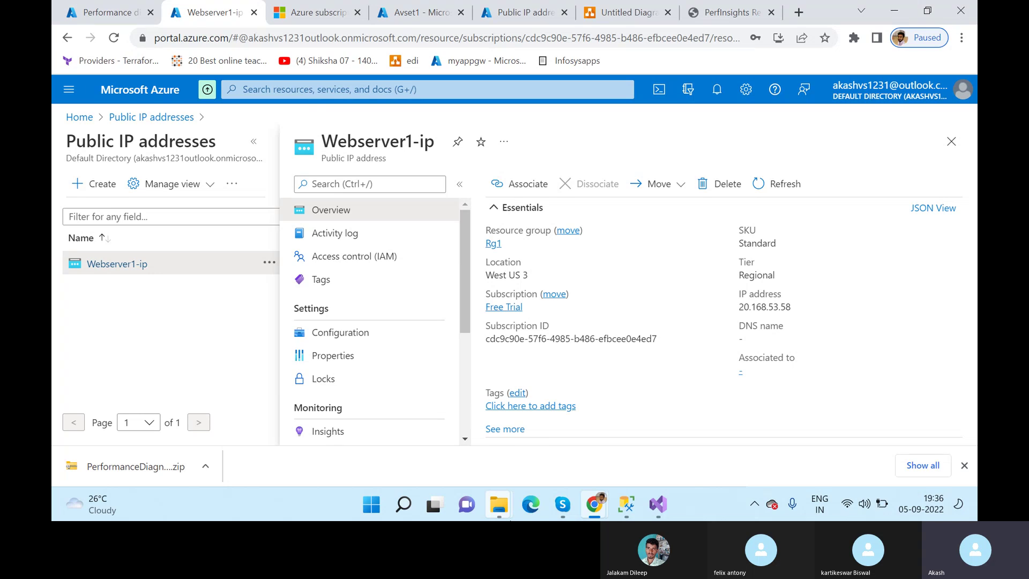
# - Associate Webserver1-ip with the network interface webserver13 in resource group Rg1
pyautogui.click(528, 183)
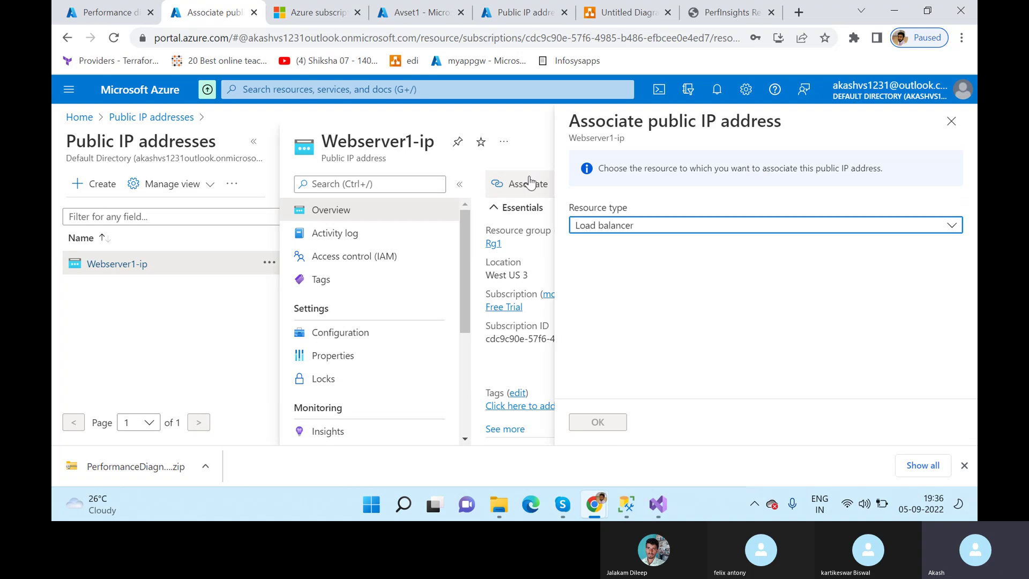
pyautogui.click(647, 229)
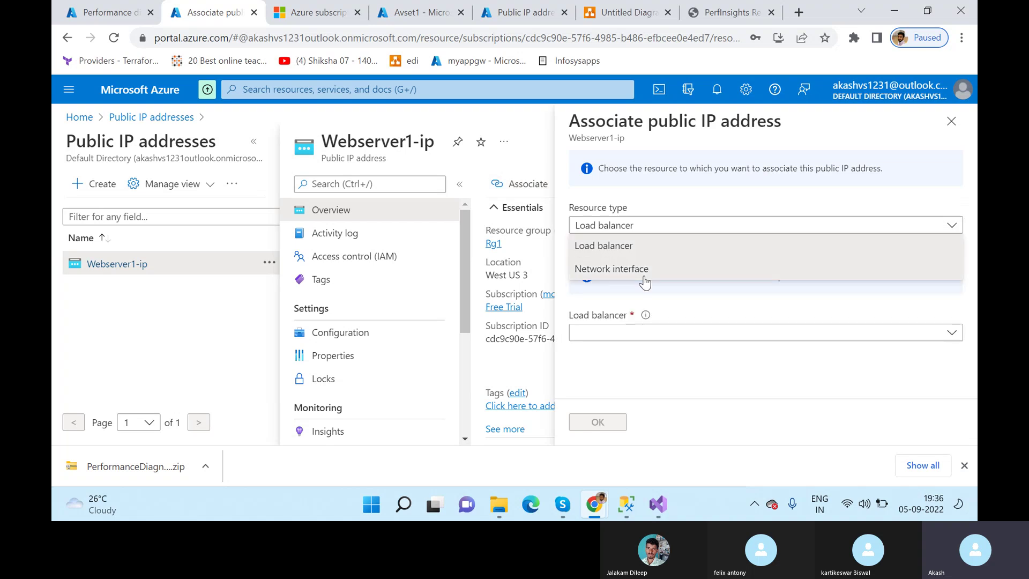
pyautogui.click(646, 270)
pyautogui.click(643, 270)
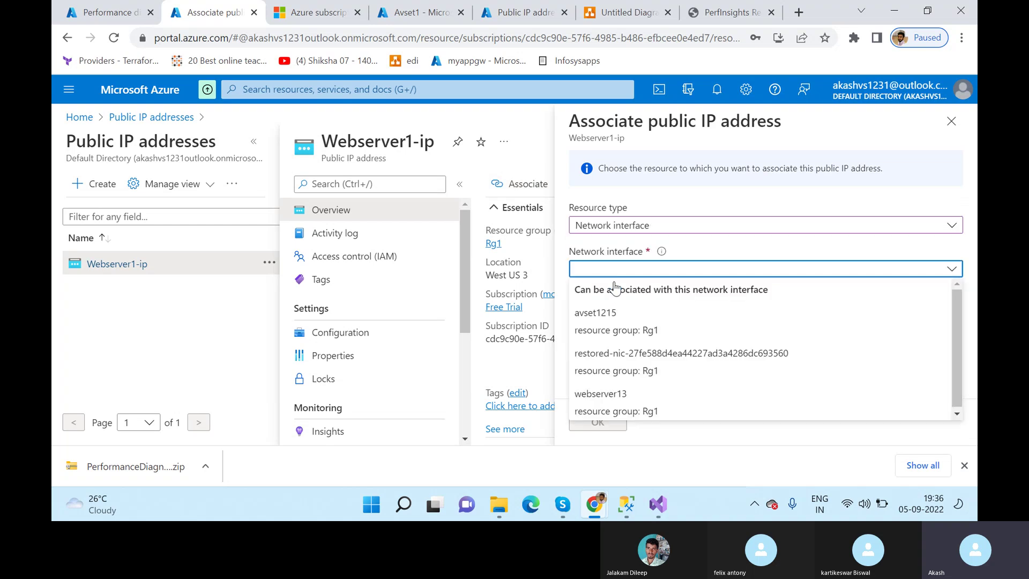
pyautogui.click(624, 325)
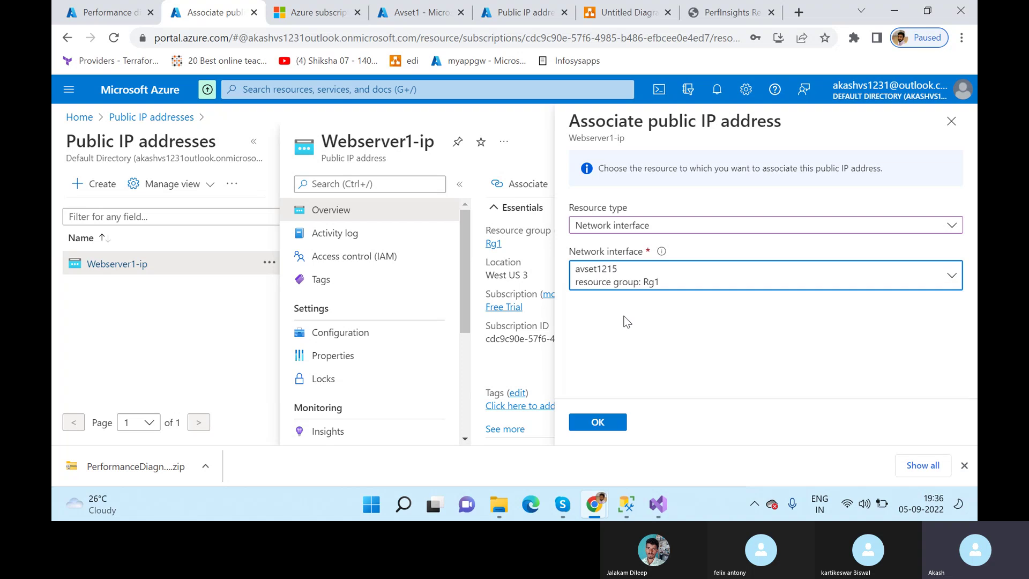
pyautogui.click(610, 284)
pyautogui.scroll(-1, 616, 343)
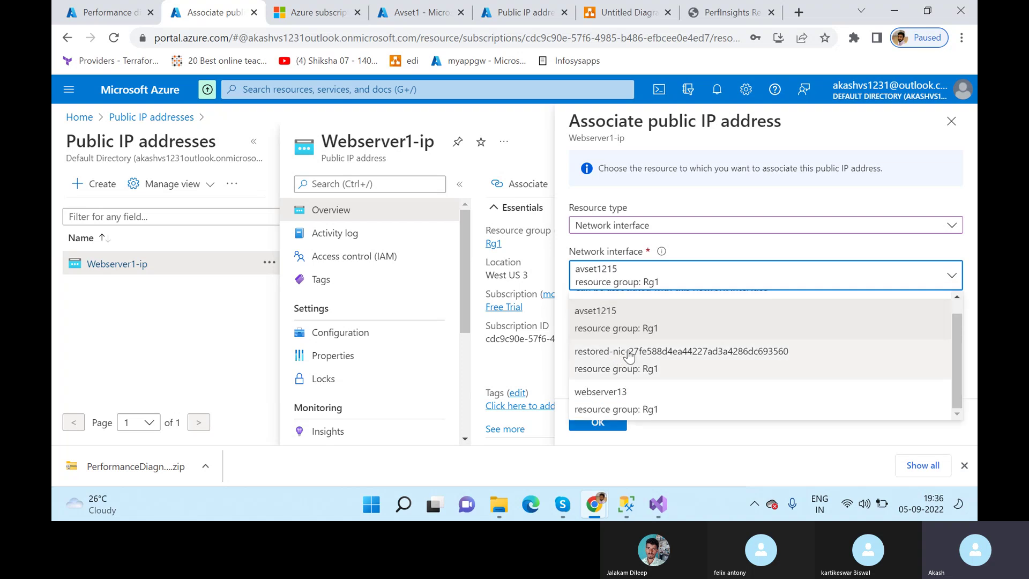
pyautogui.click(625, 409)
pyautogui.click(601, 421)
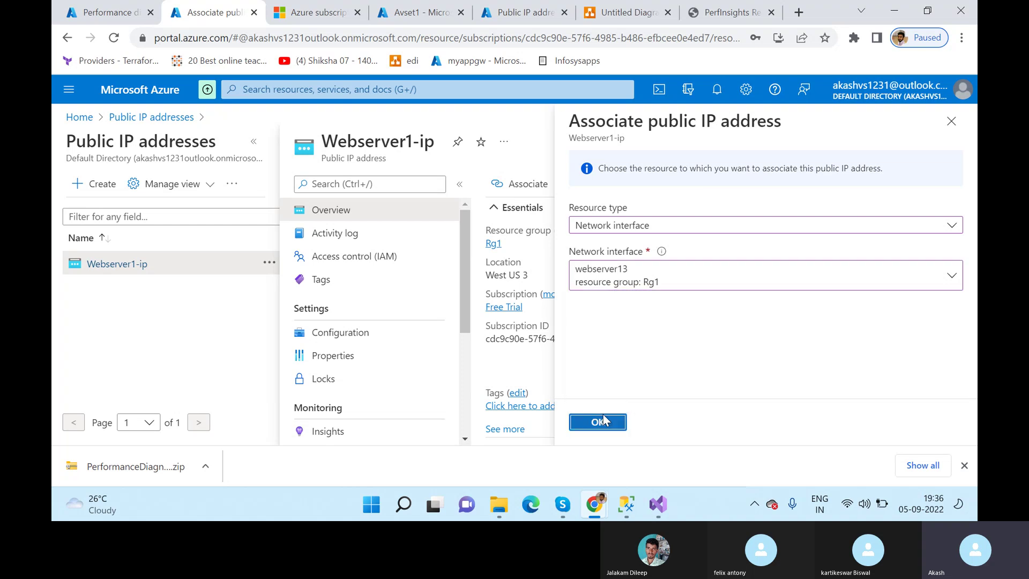